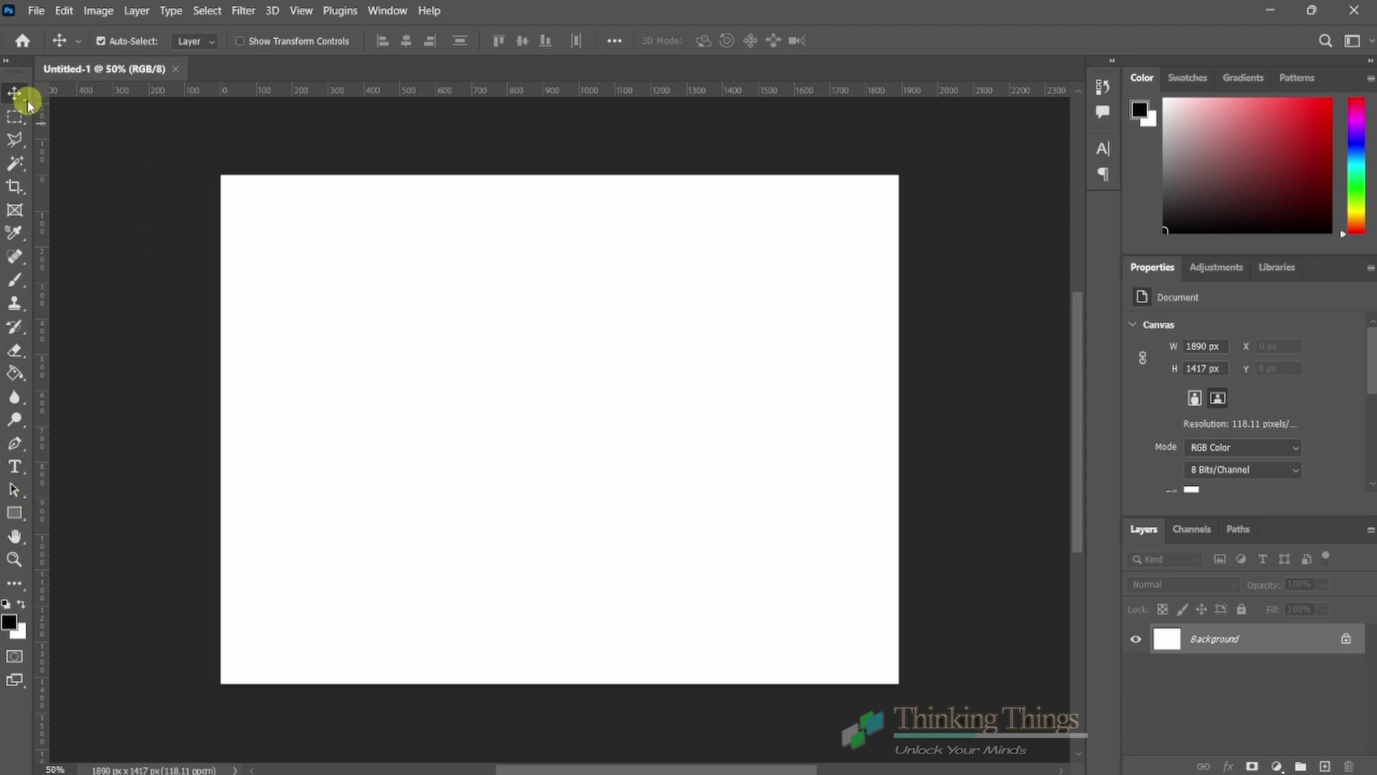
- Activate the Rectangular Marquee tool in New Selection mode after briefly returning to Move
left_click(15, 120)
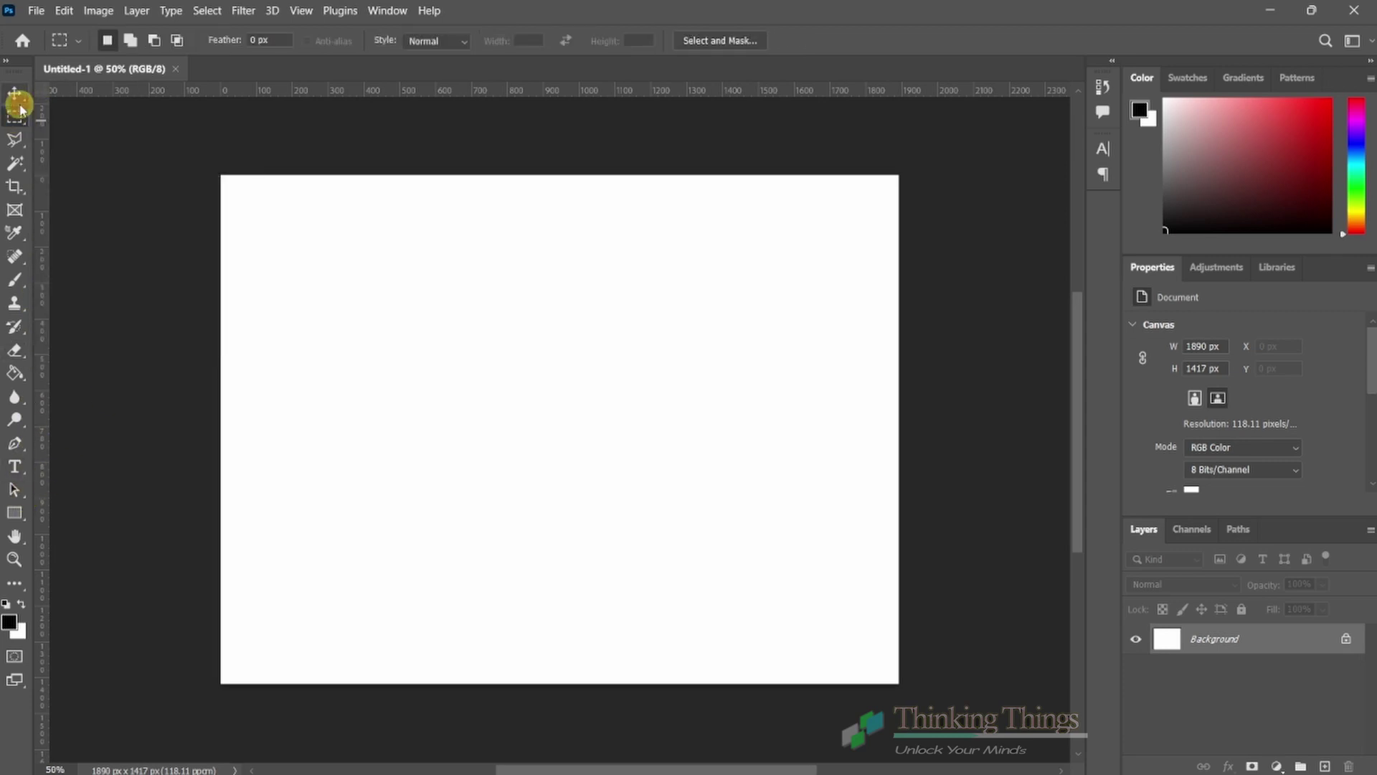
left_click(15, 96)
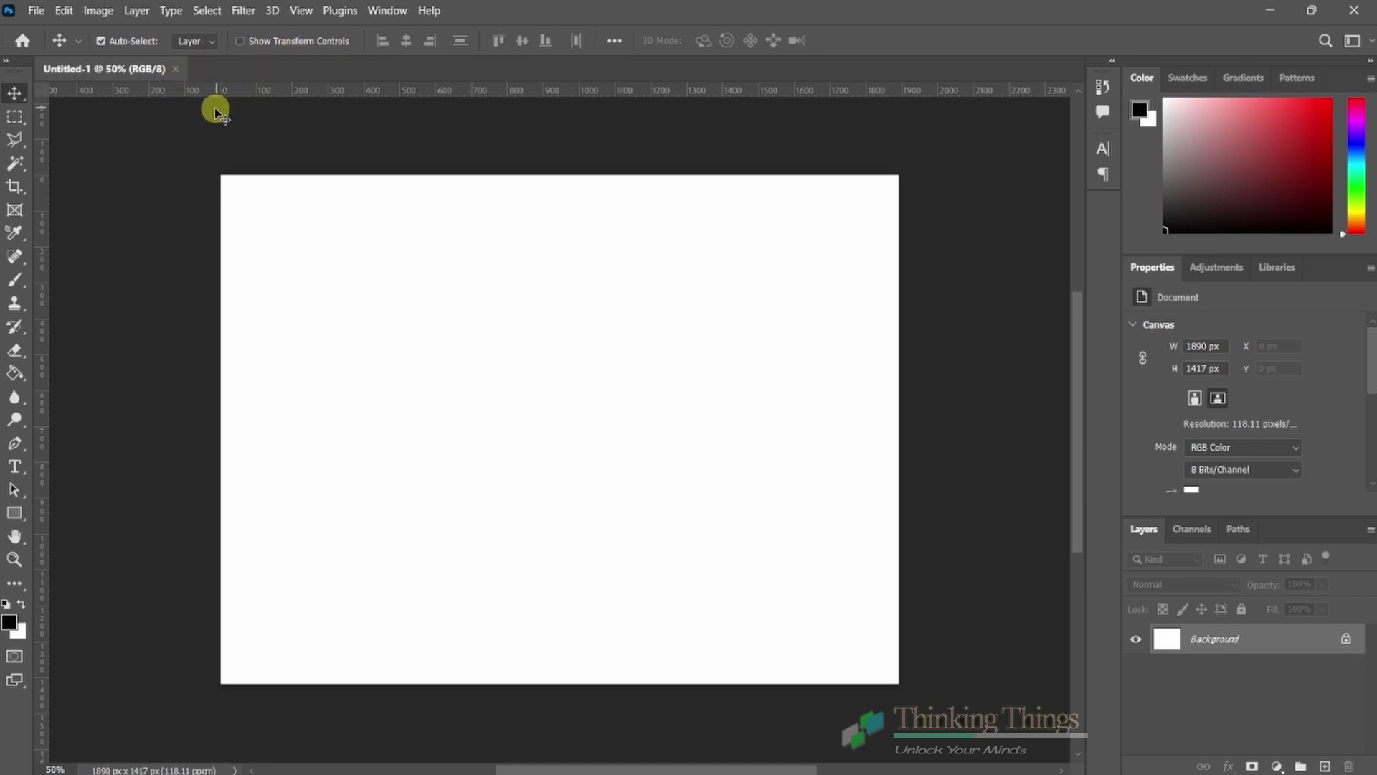
left_click(16, 119)
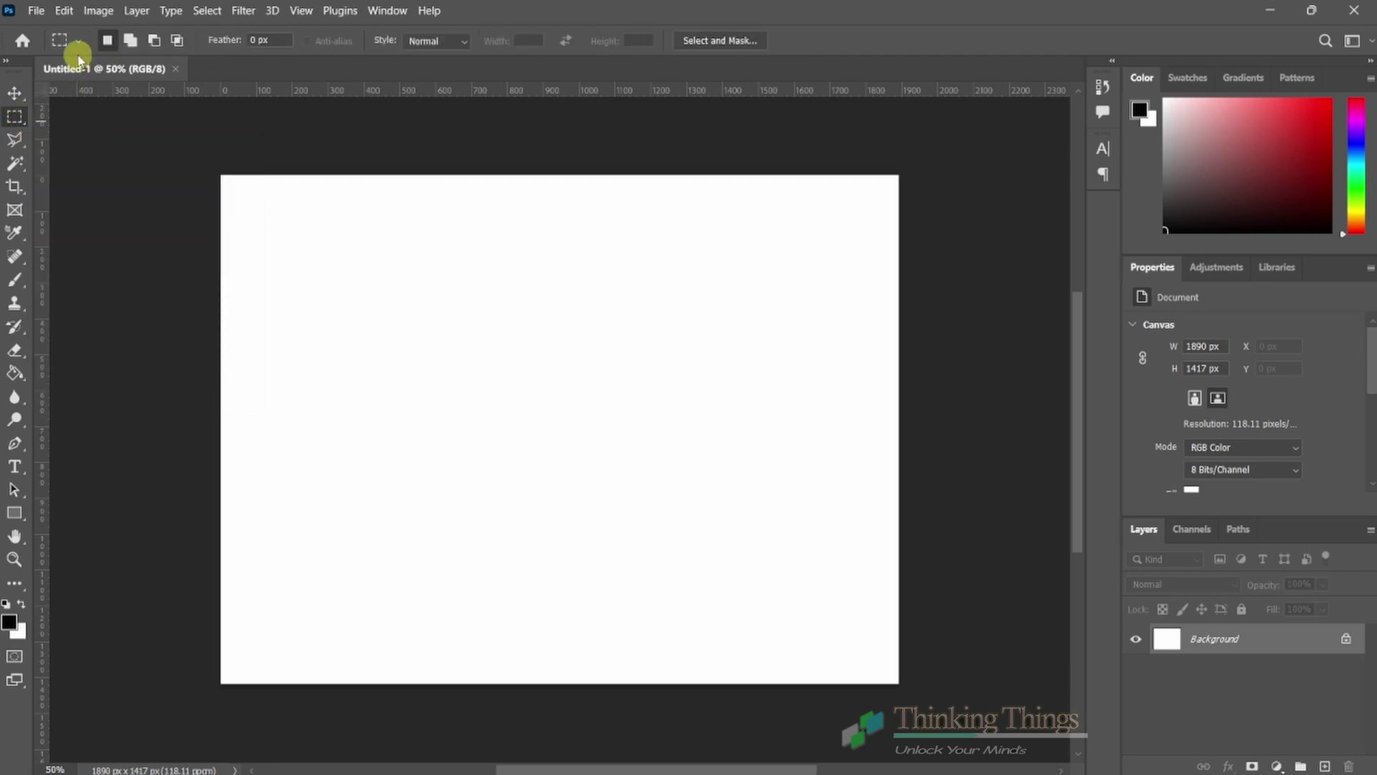
left_click(105, 43)
- Select the Clone Stamp tool, browse its brush presets, and keep the Normal blend mode
left_click(14, 306)
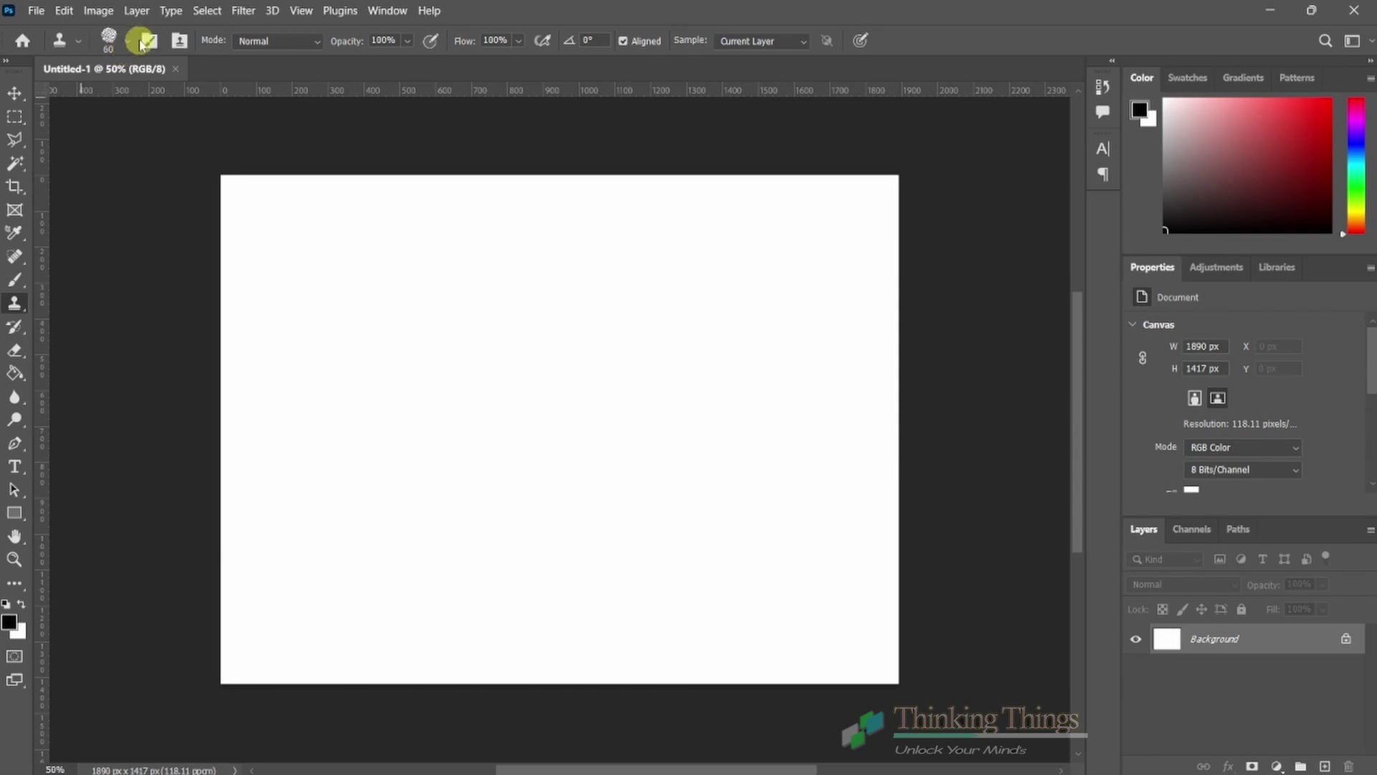
left_click(113, 40)
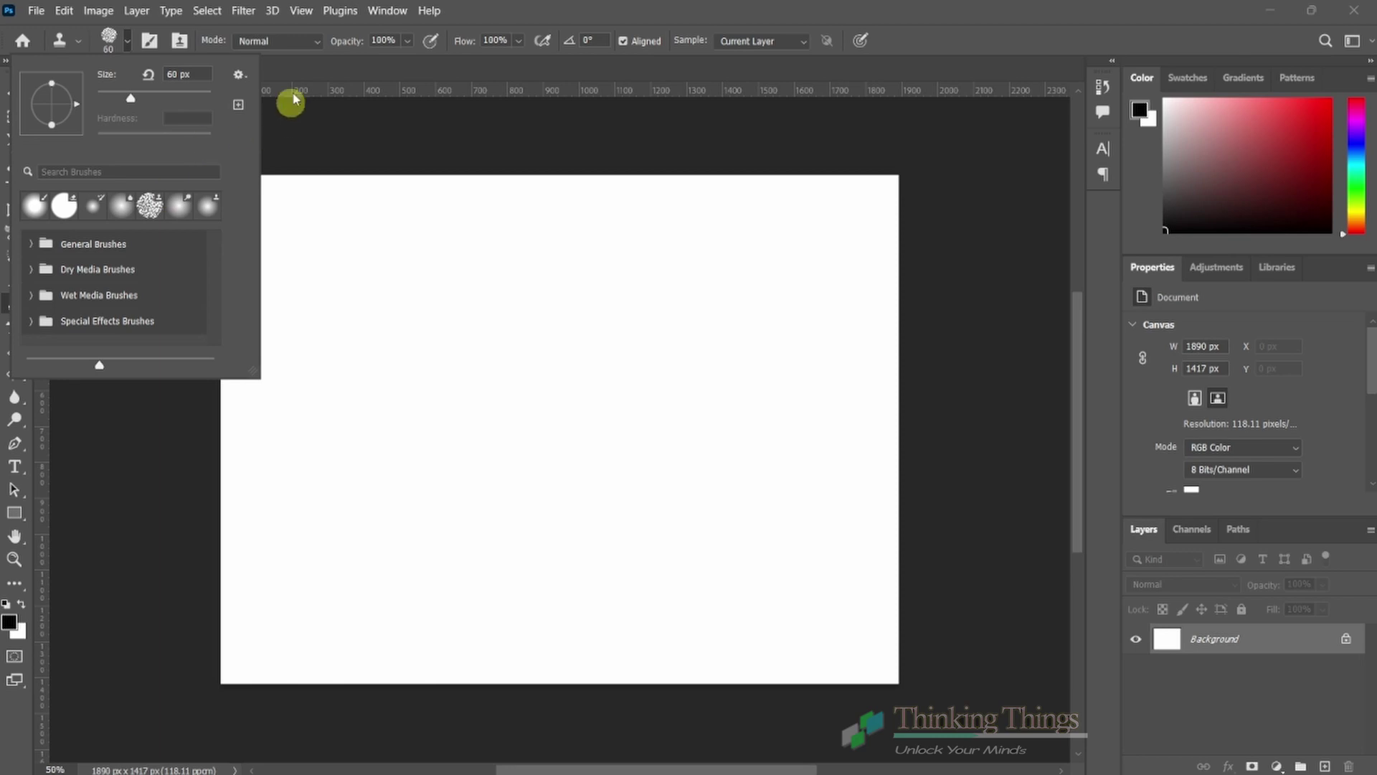
left_click(294, 70)
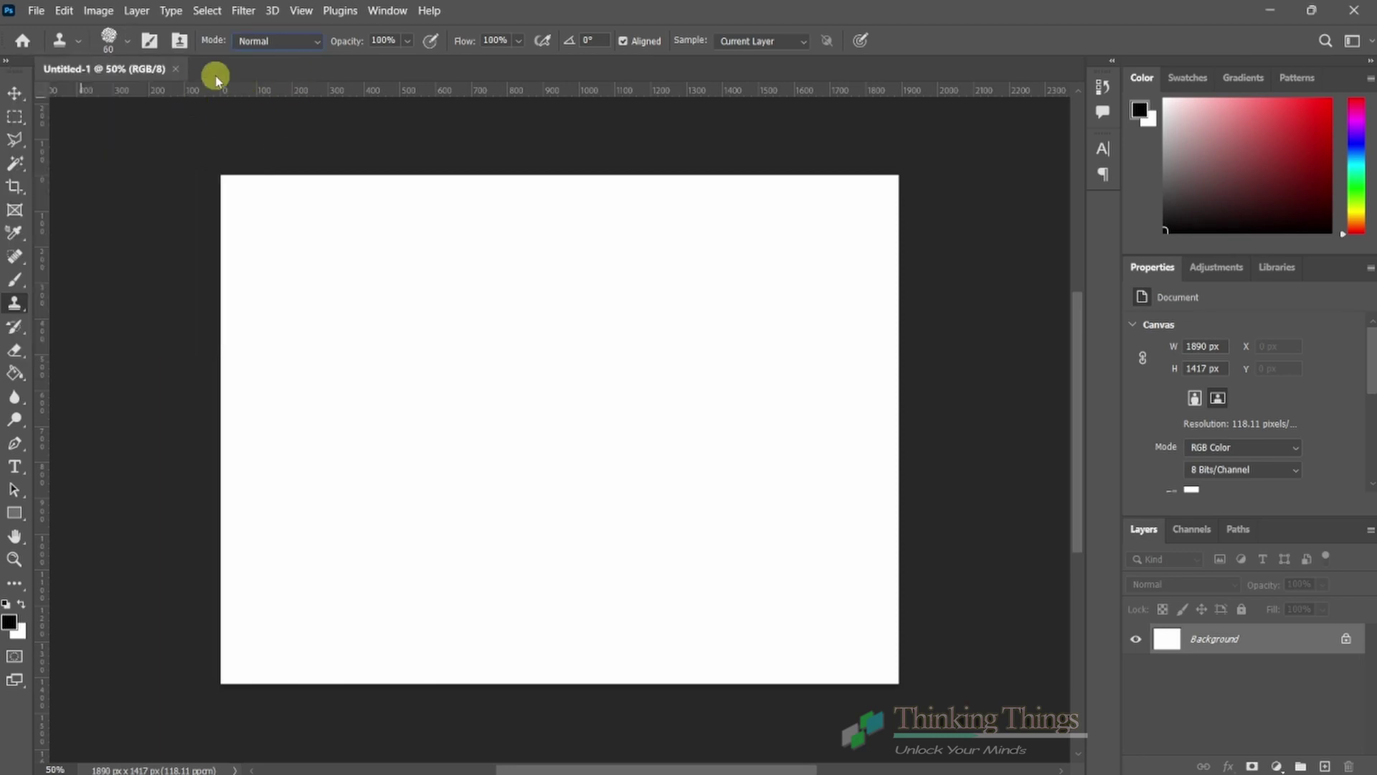
left_click(316, 43)
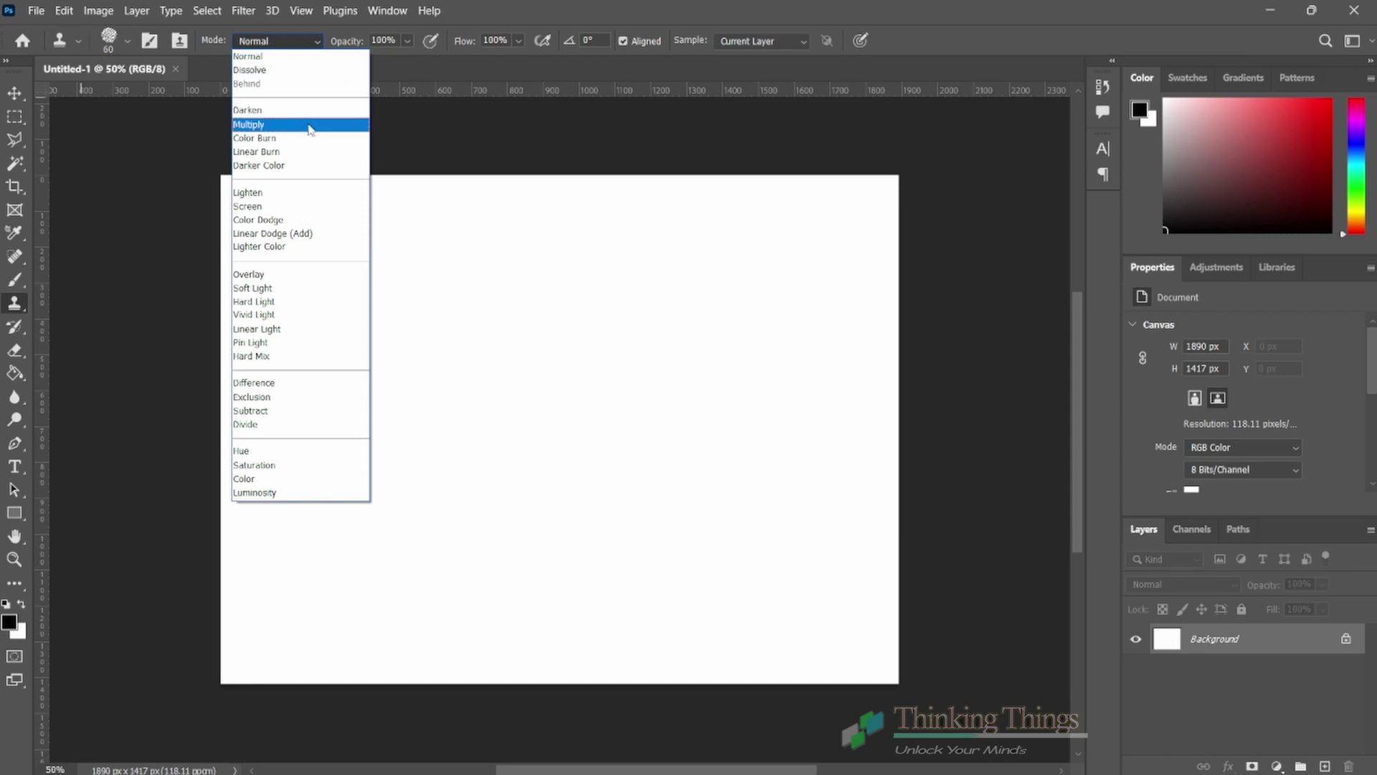
left_click(407, 50)
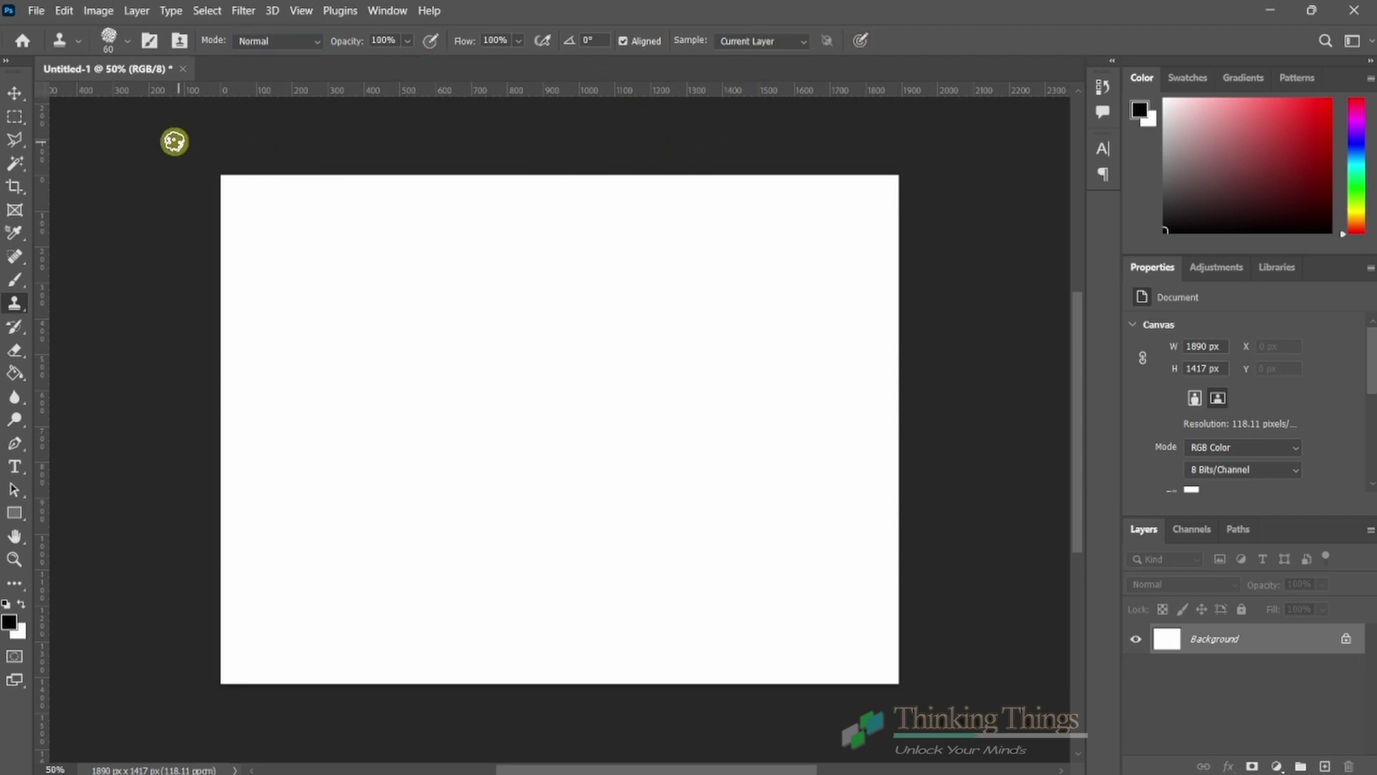
- Expand the toolbar to two columns and drag it off the dock to float
left_click(6, 64)
left_click_drag(23, 64, 112, 114)
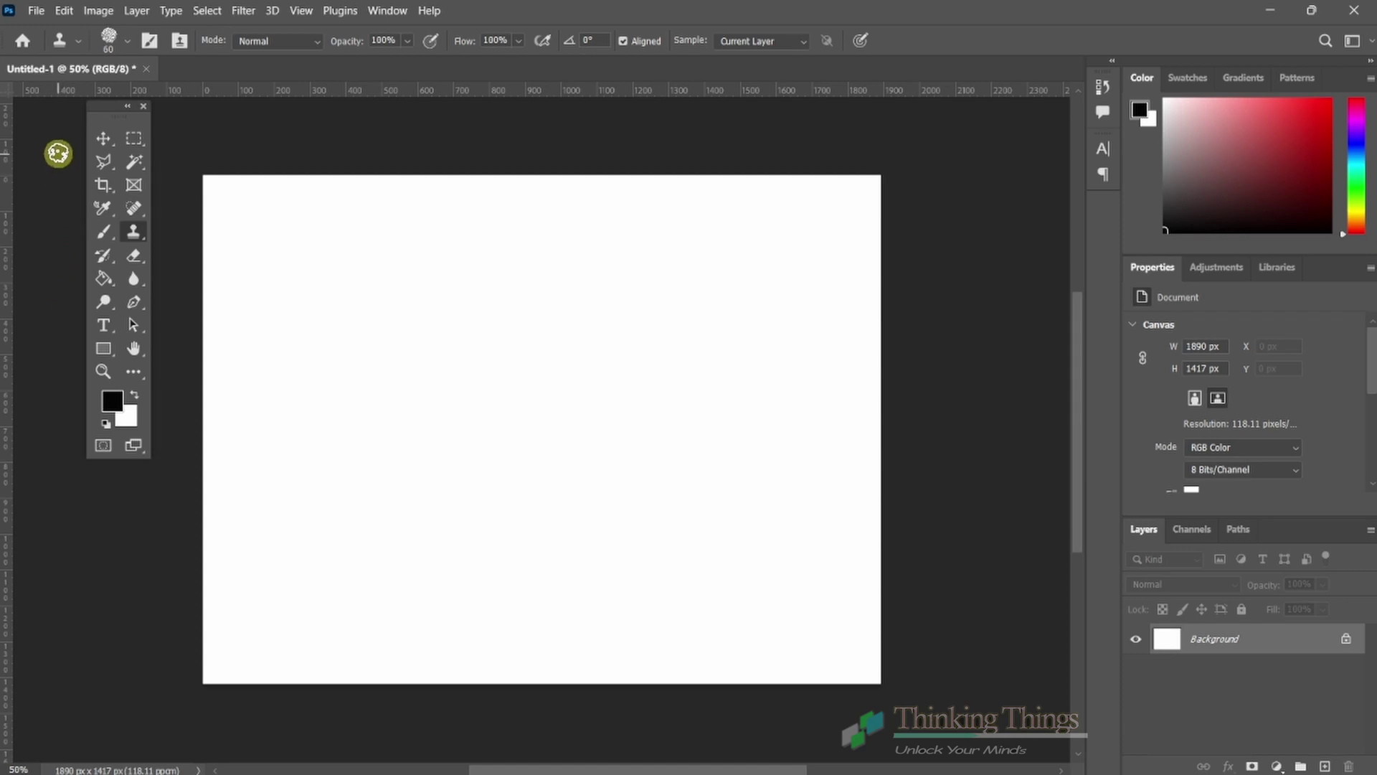
- Make the Move tool active after viewing the Polygonal Lasso variant in the lasso flyout
key("v")
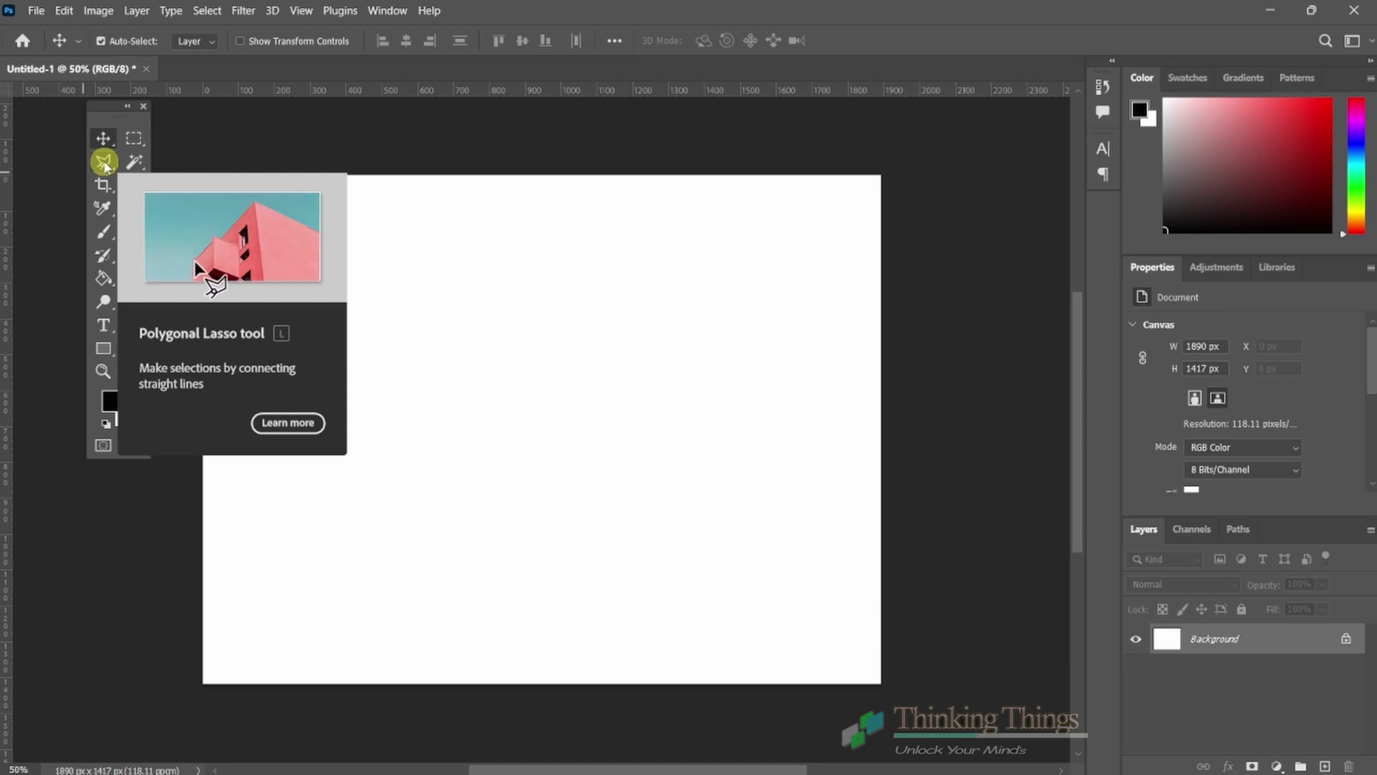
left_click(105, 165)
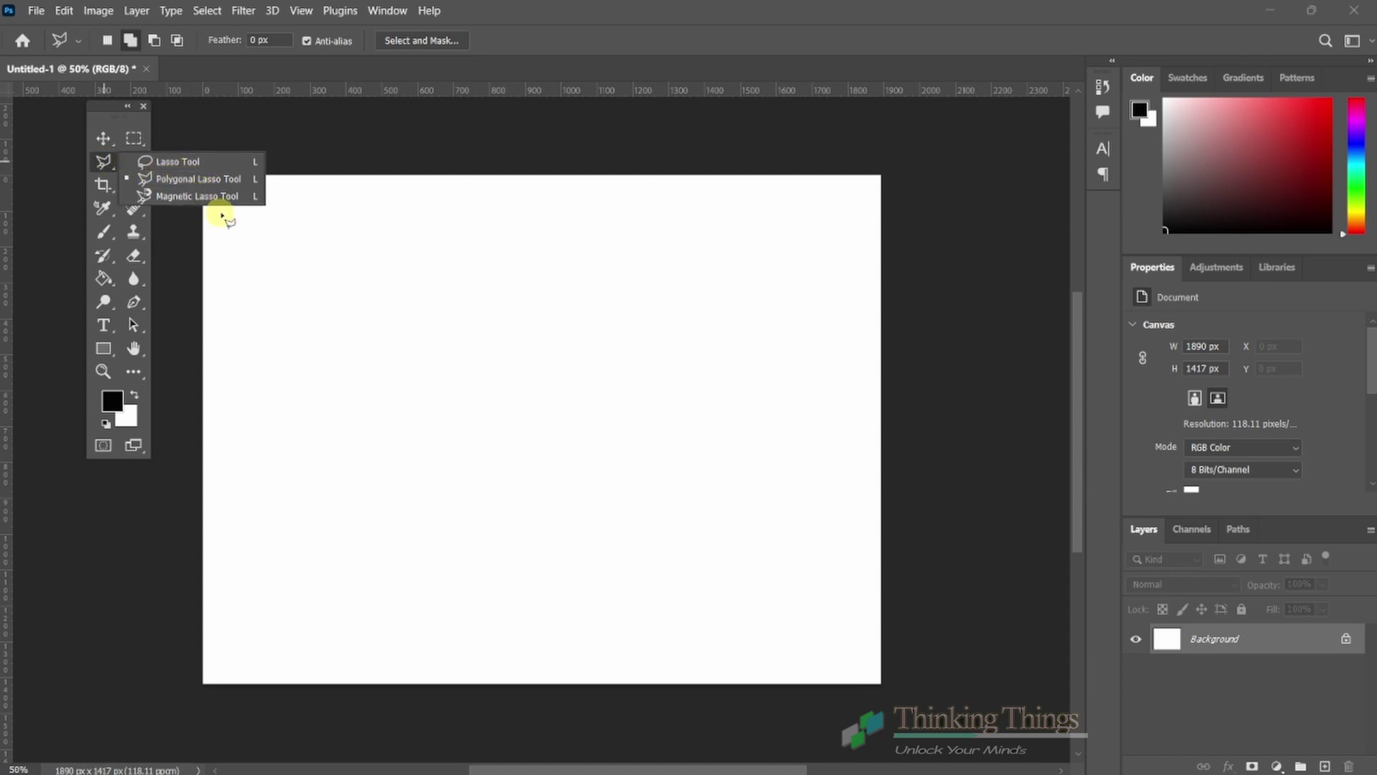
left_click(240, 177)
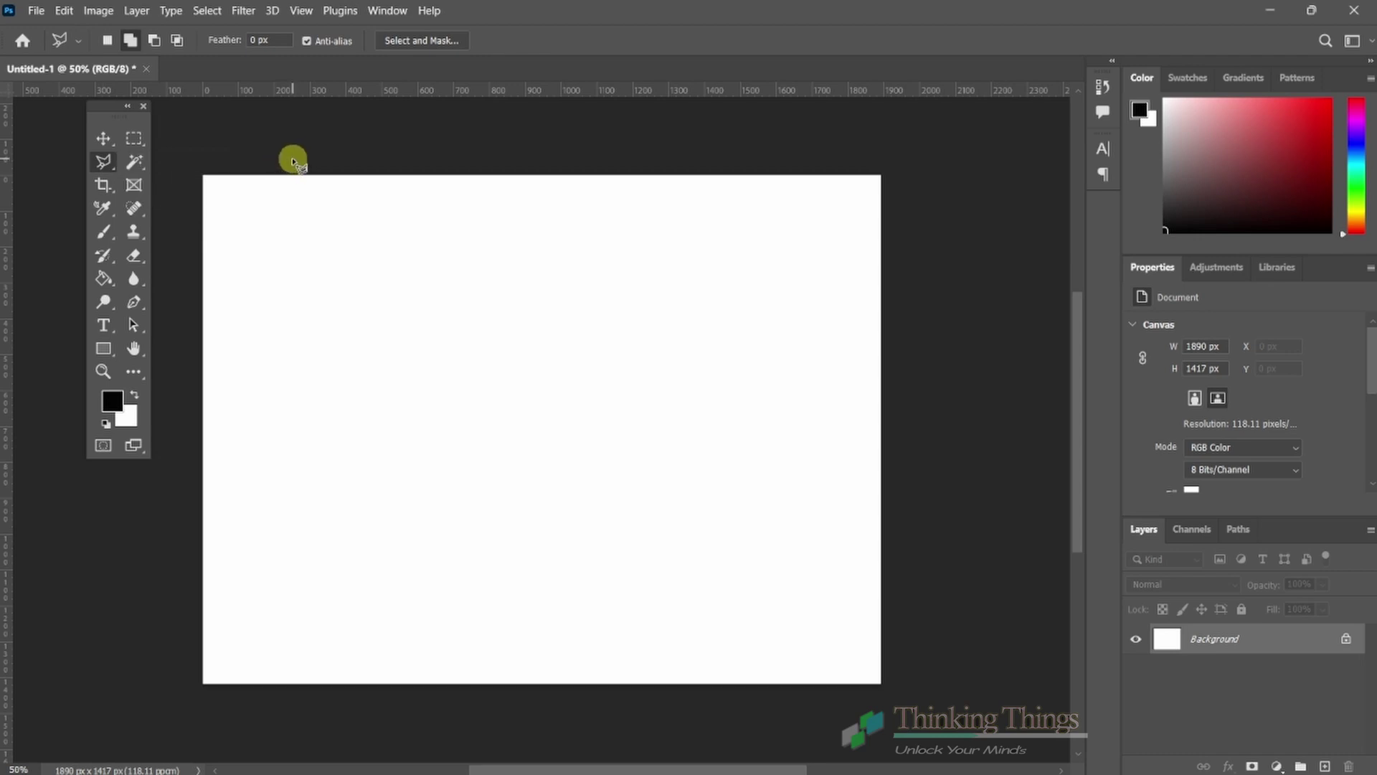
key("v")
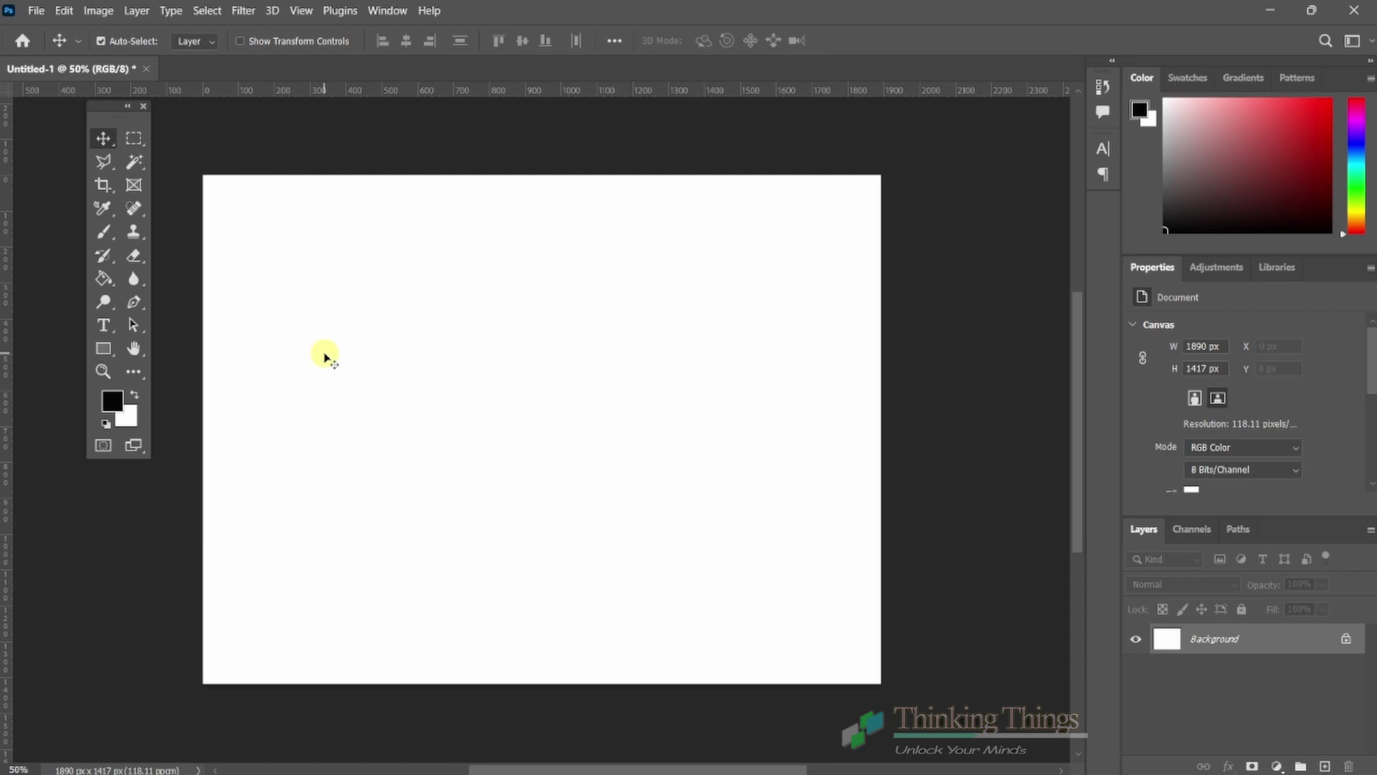
key("l")
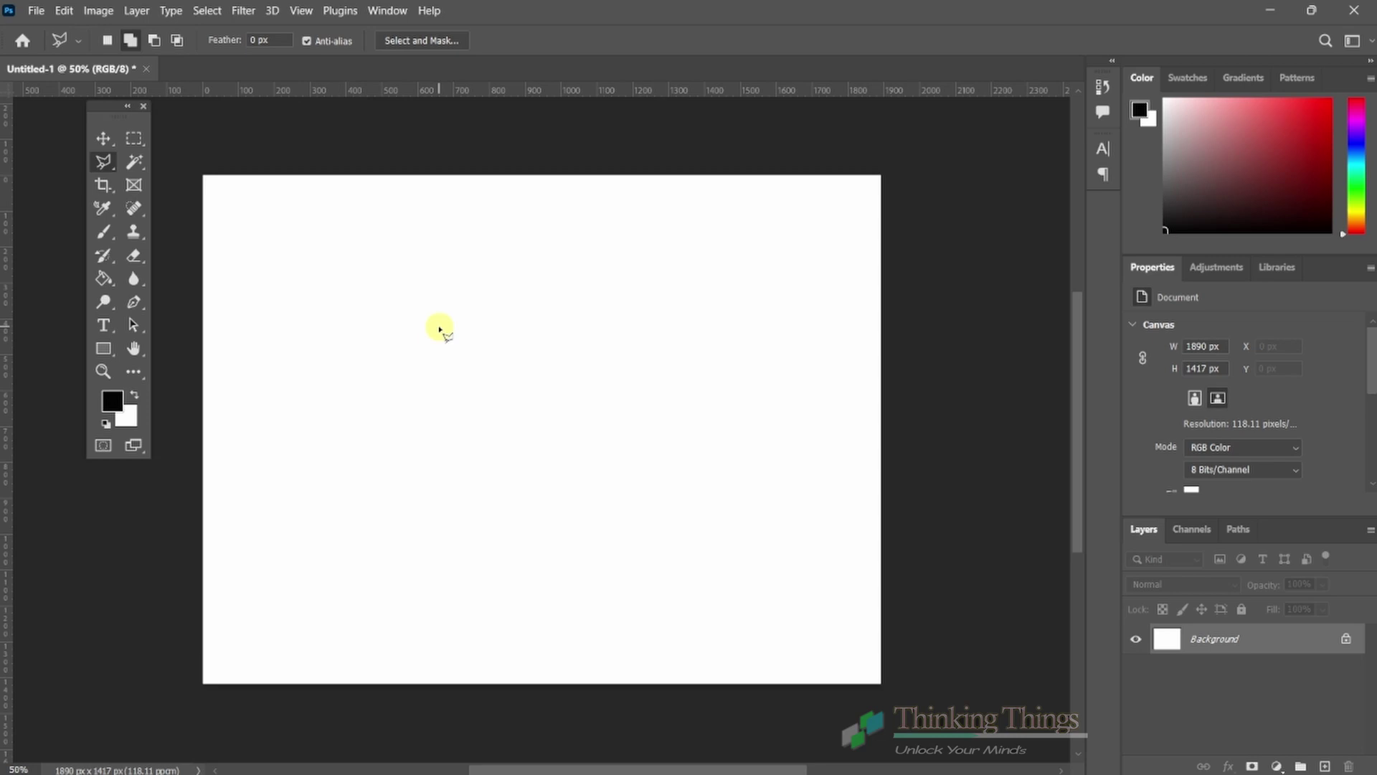
key("shift+l")
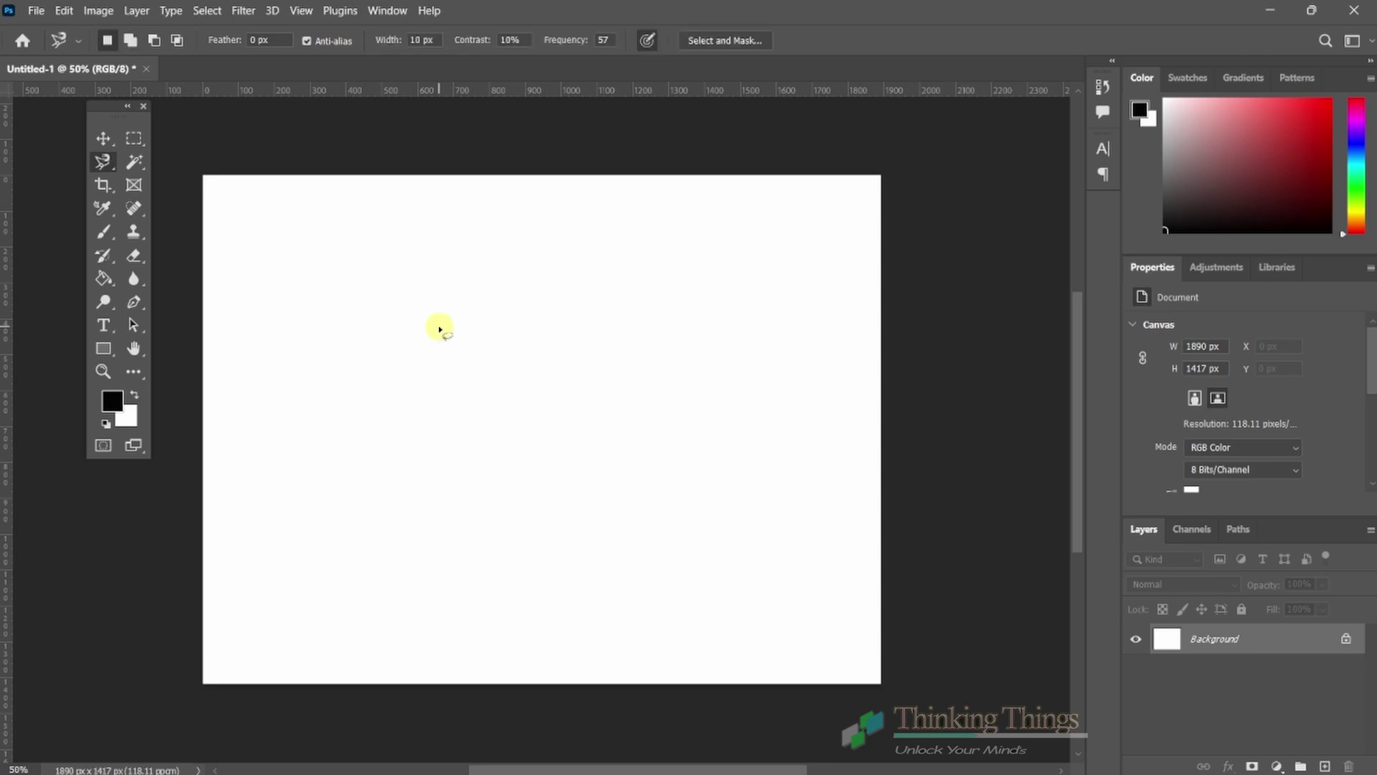
key("shift+l")
key("v")
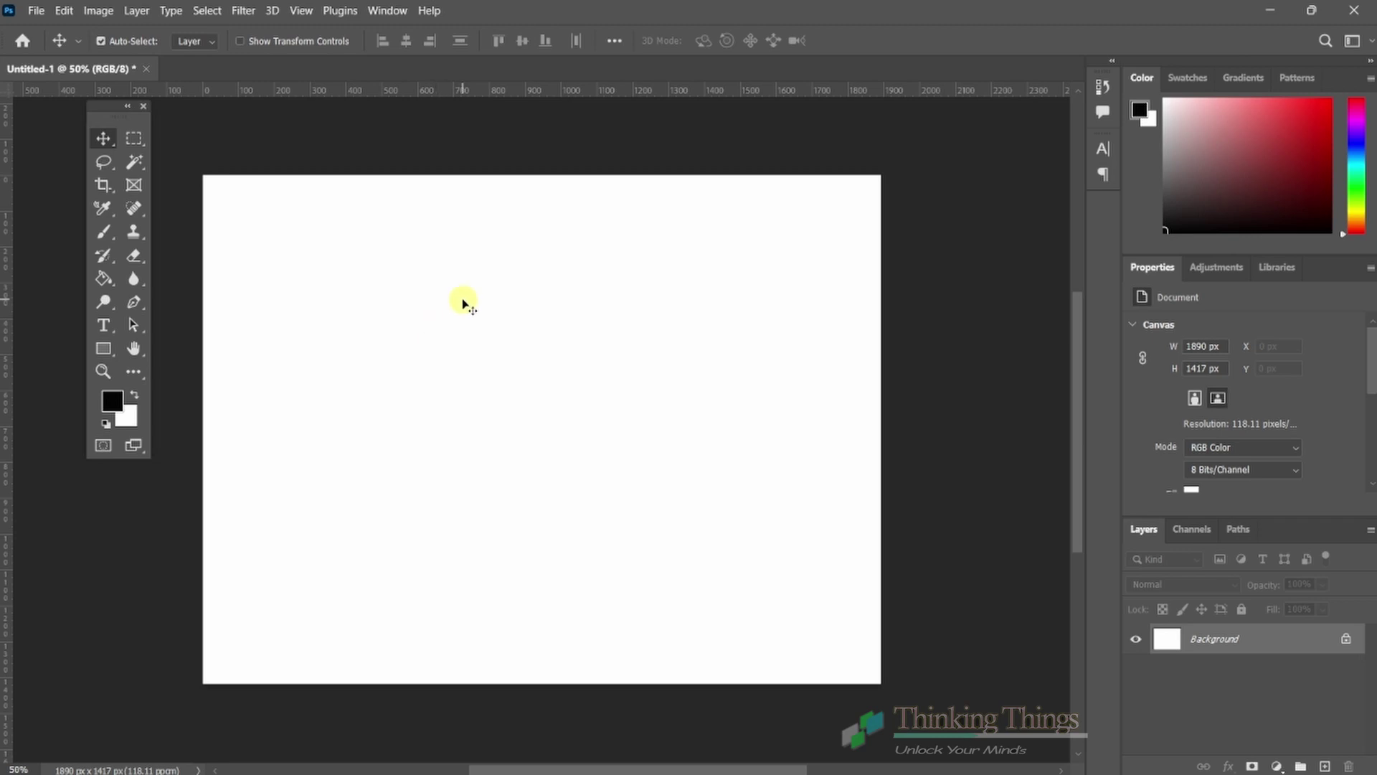
key("b")
key("v")
key("b")
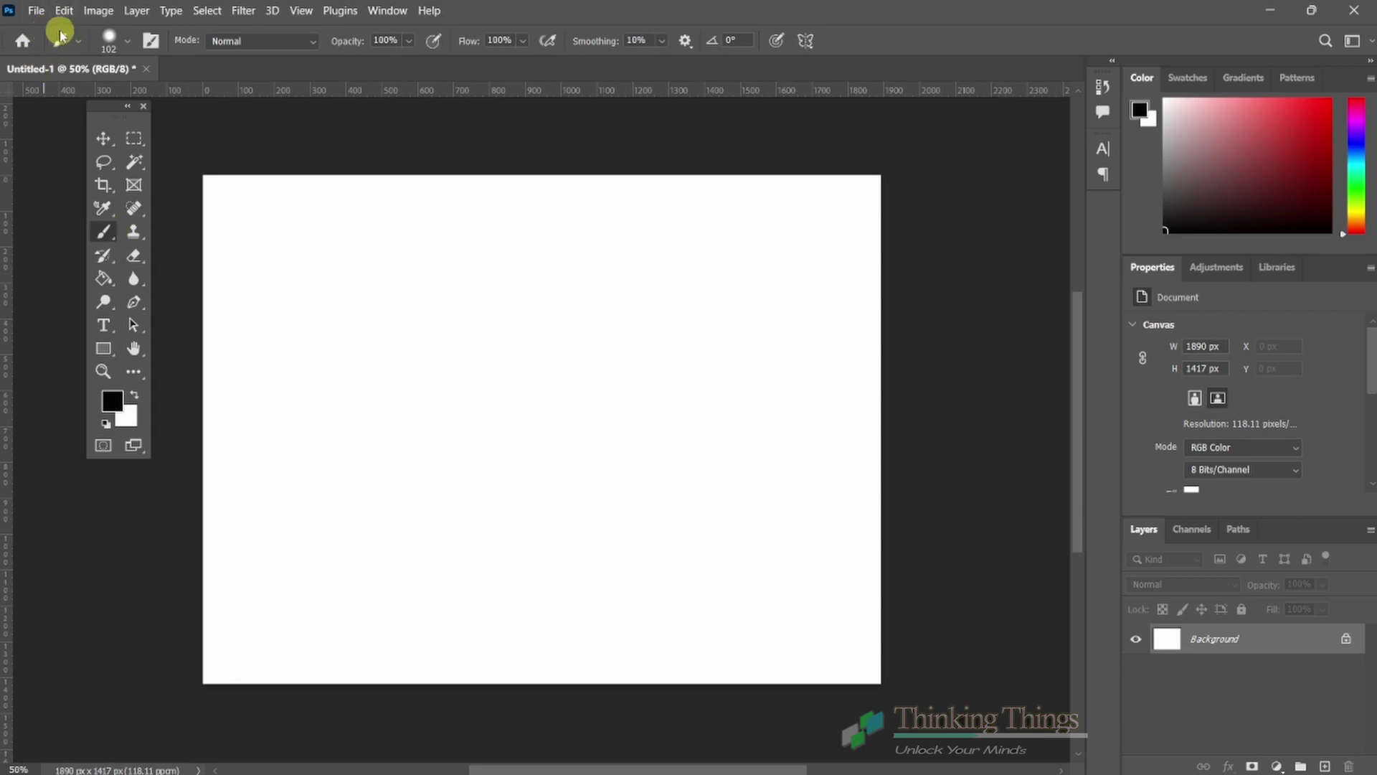
key("shift+b")
key("shift+b")
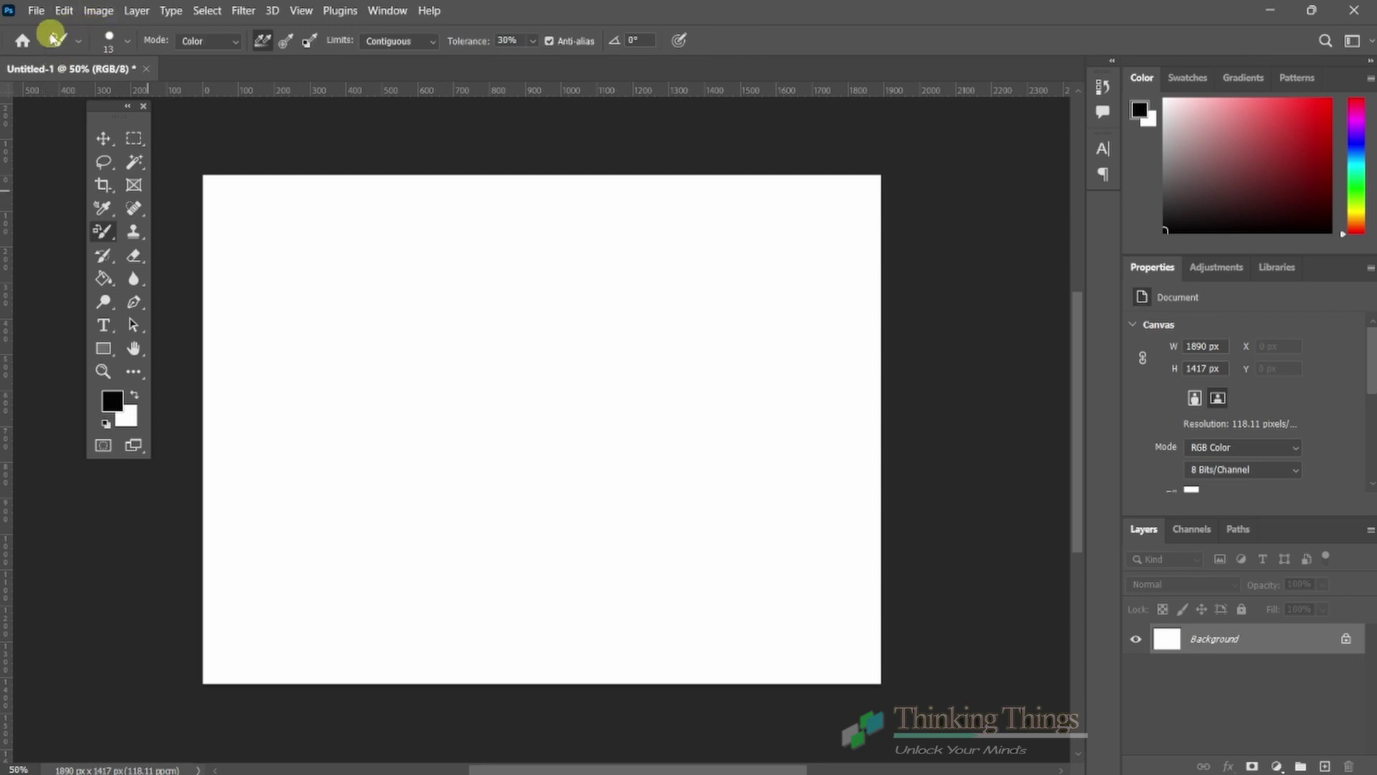
key("shift+b")
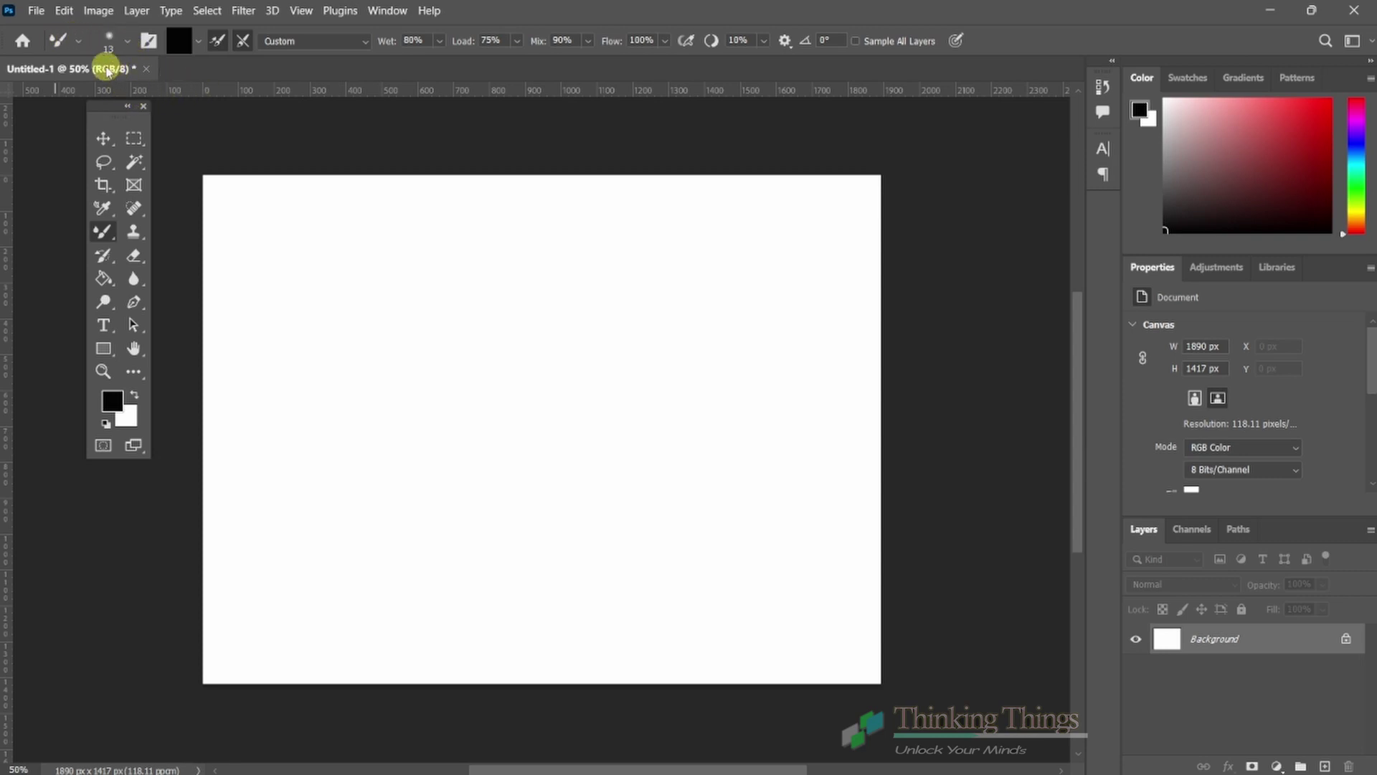
key("shift+b")
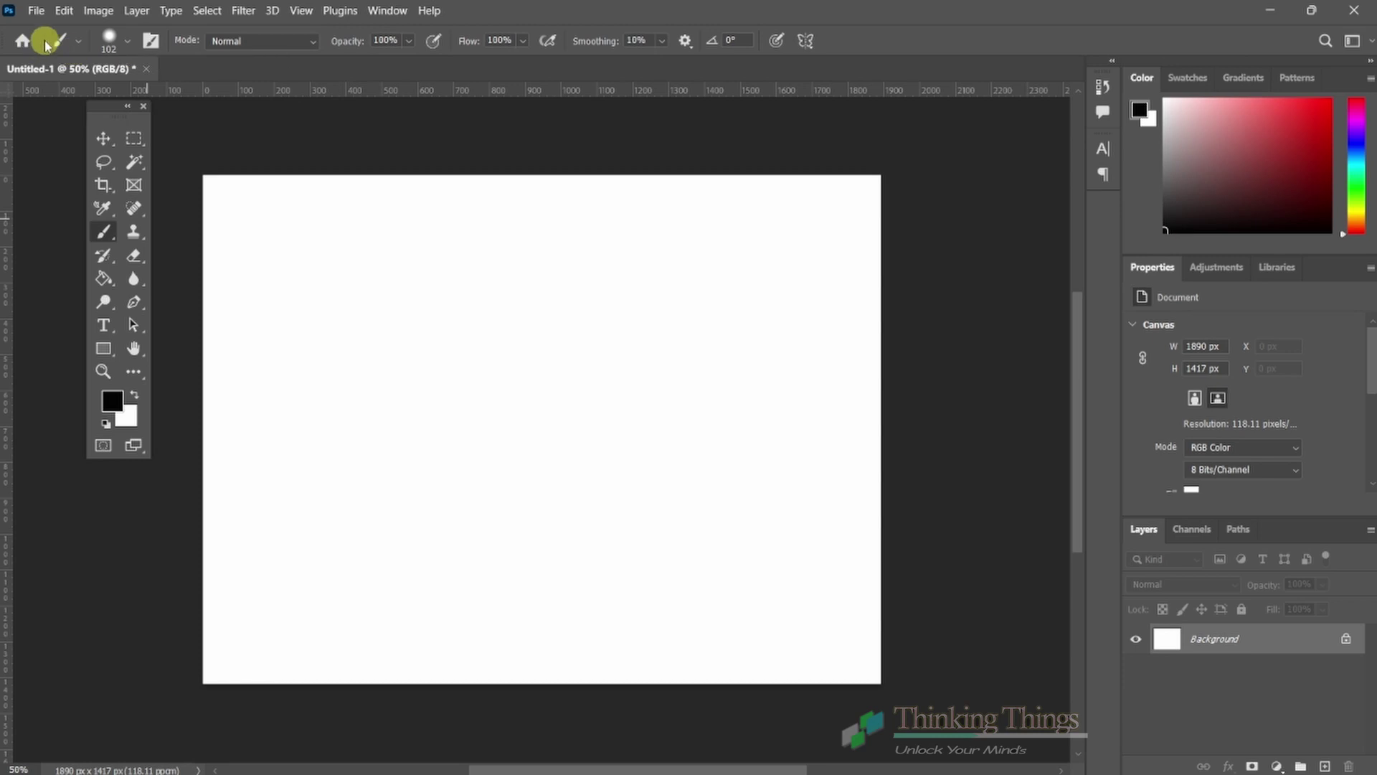
- Open the brush preset picker and then the Brush Settings panel
left_click(129, 46)
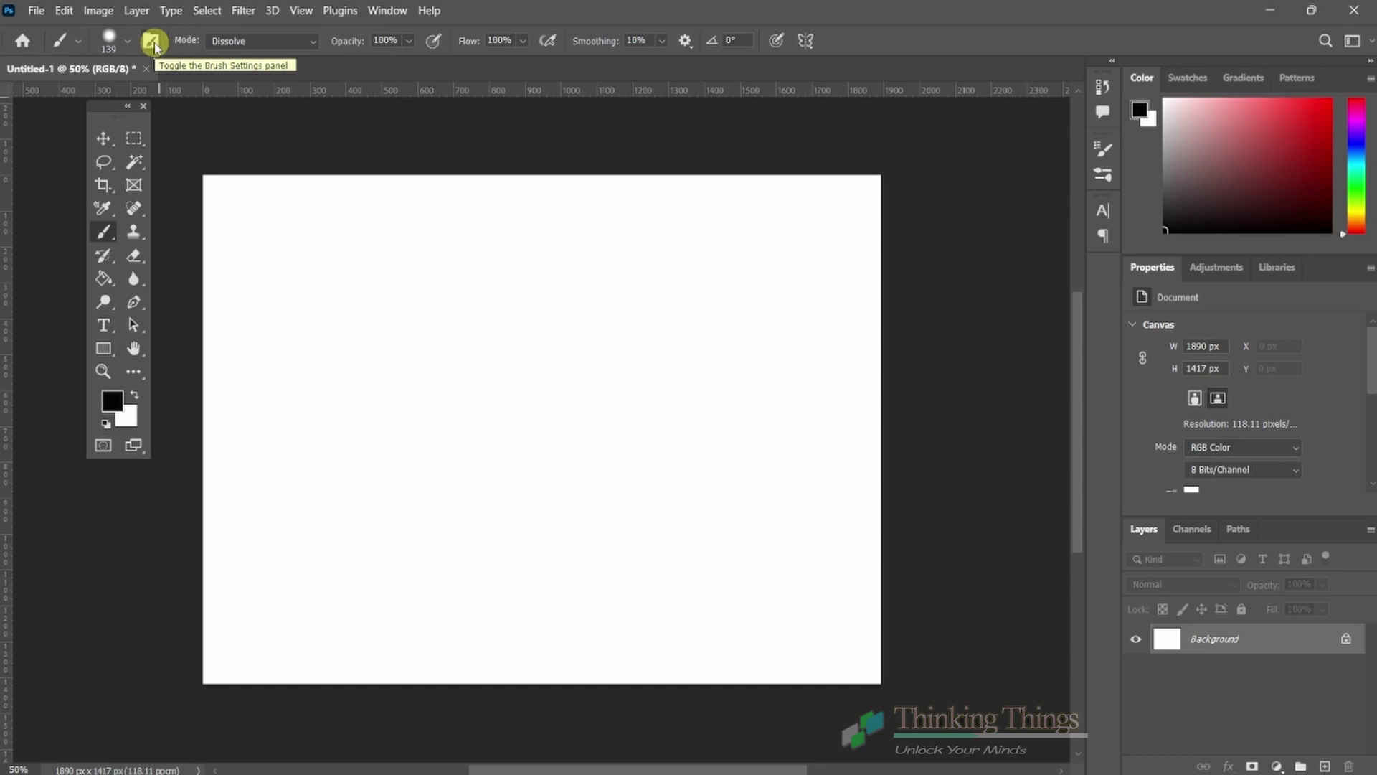
left_click(152, 41)
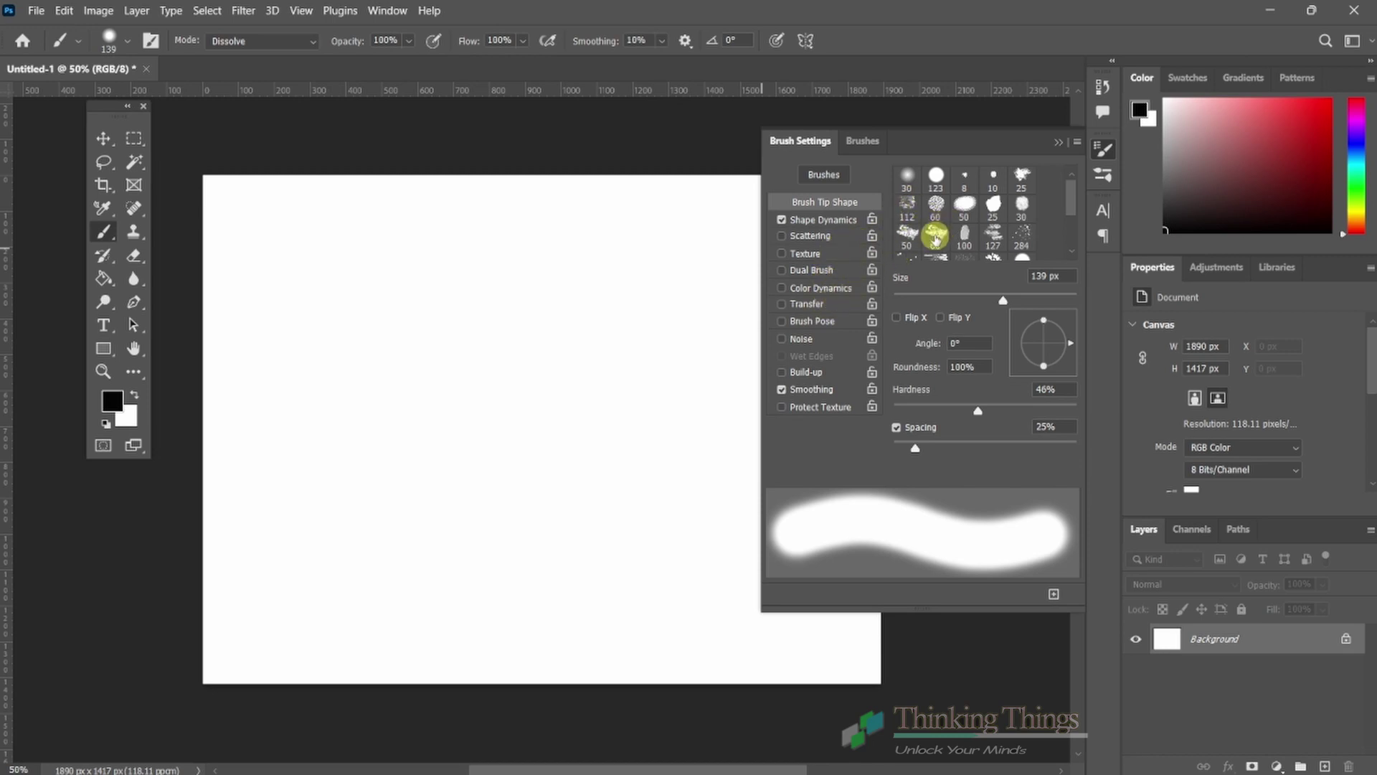
- Choose the 306 px leaf-cluster brush tip and a light green foreground colour
left_click(1029, 235)
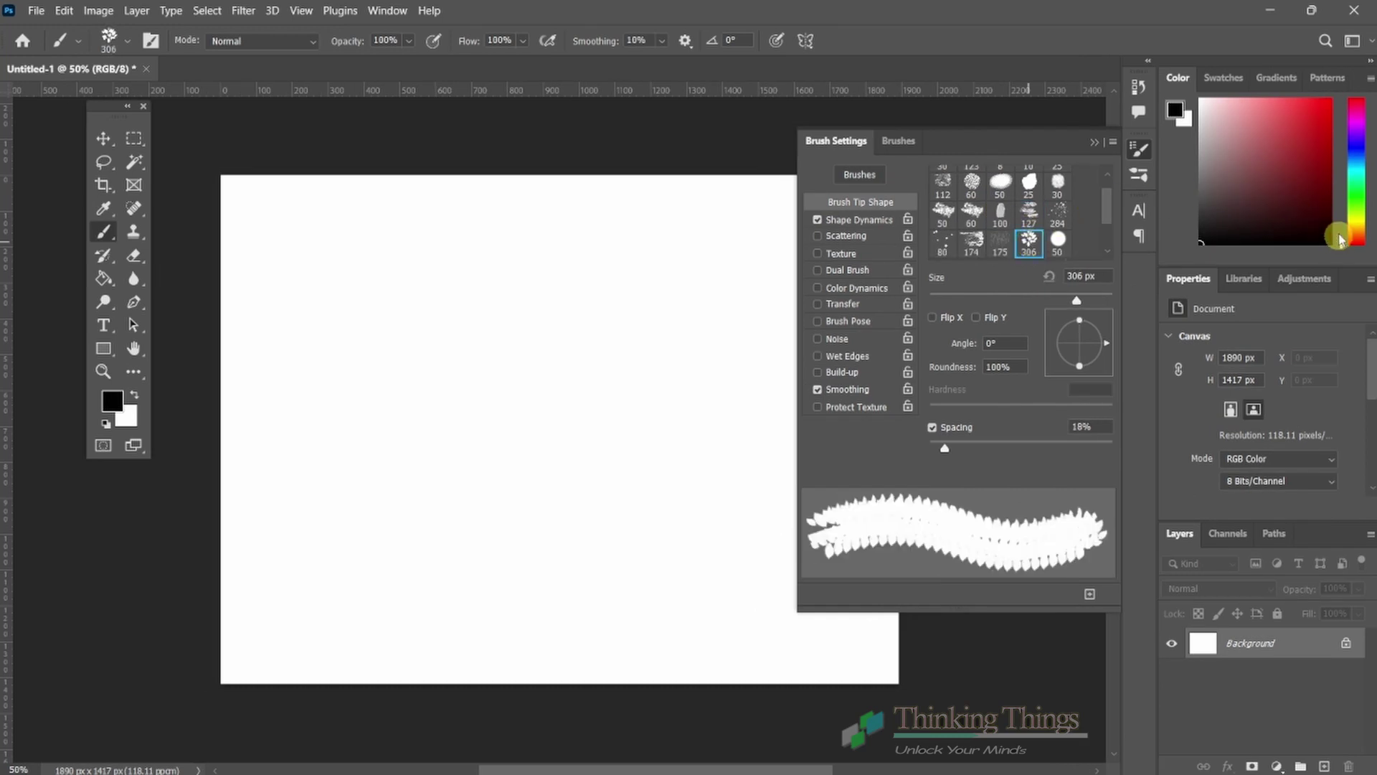
left_click_drag(1338, 248, 1342, 211)
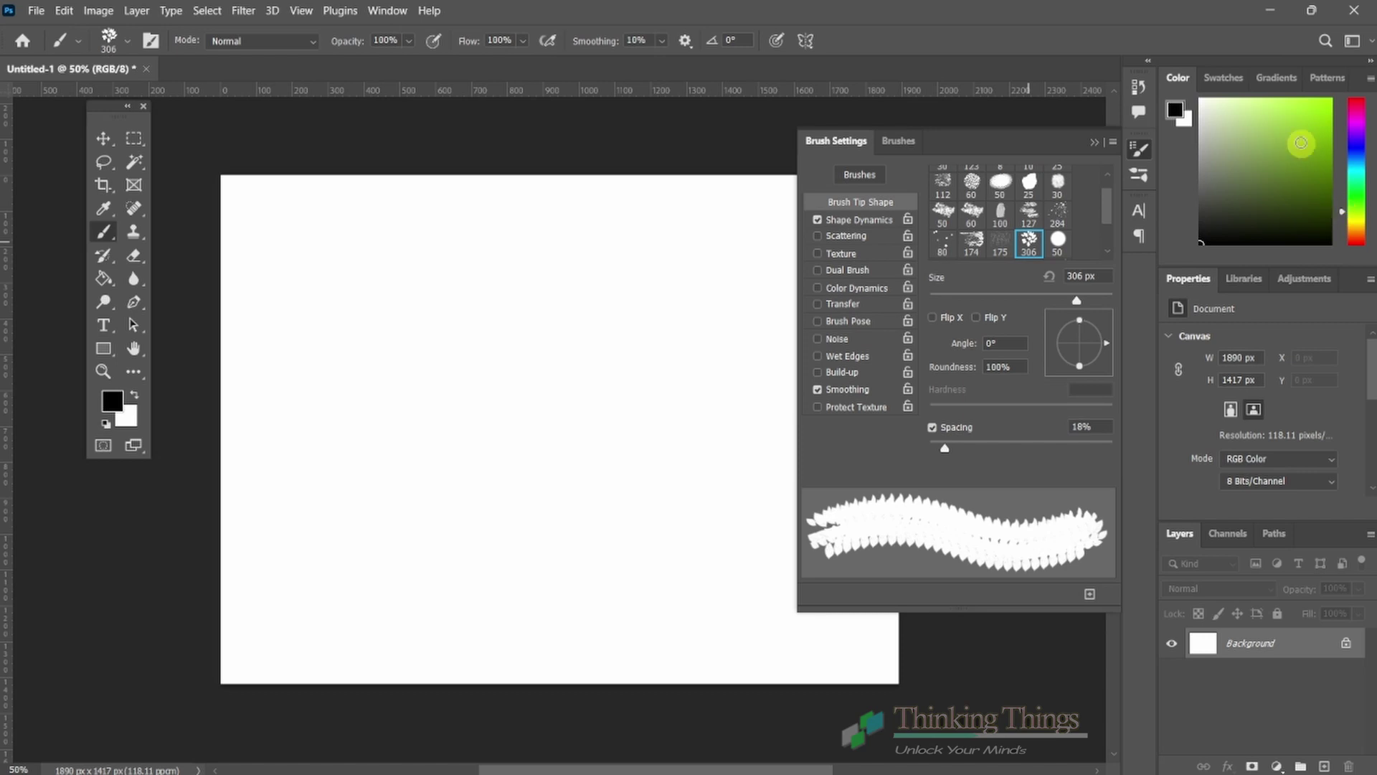
left_click(1270, 108)
left_click_drag(1284, 103, 1270, 109)
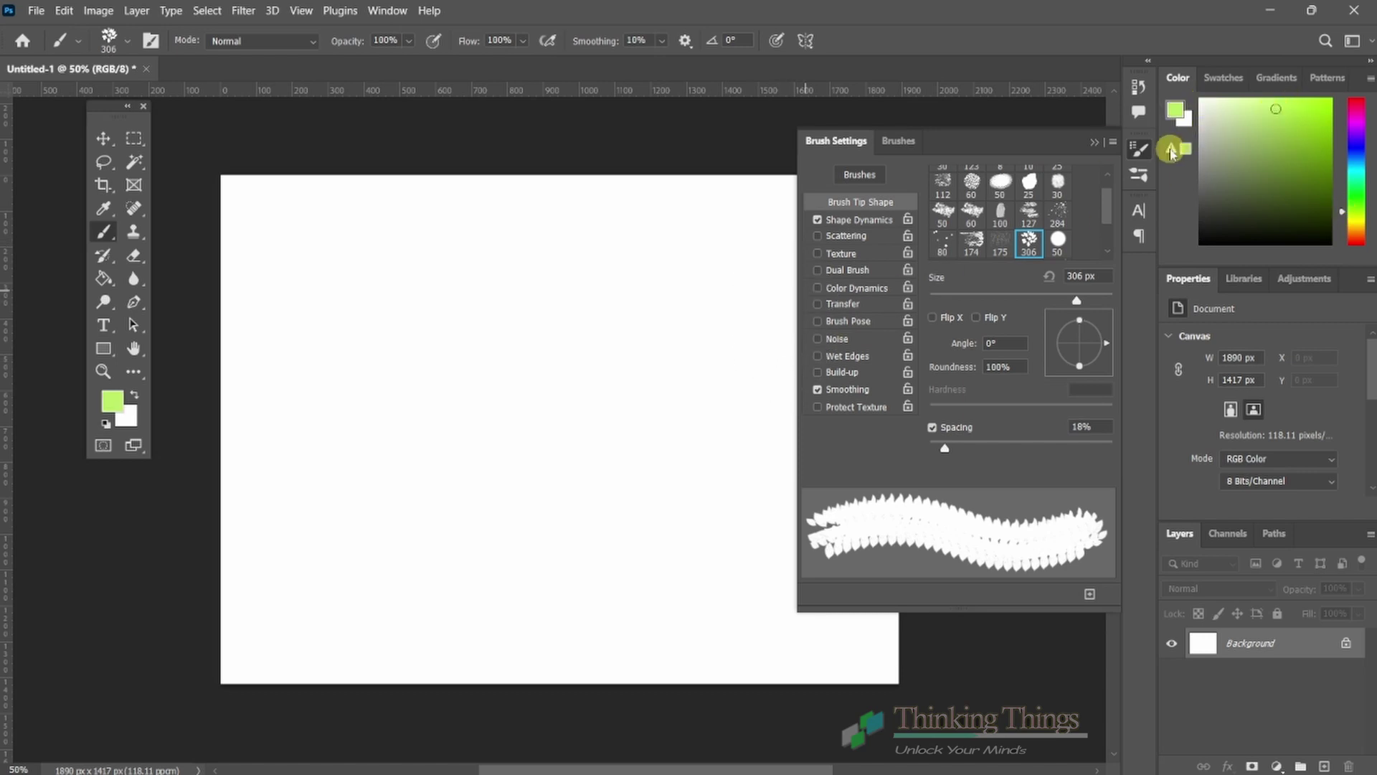
left_click(1139, 149)
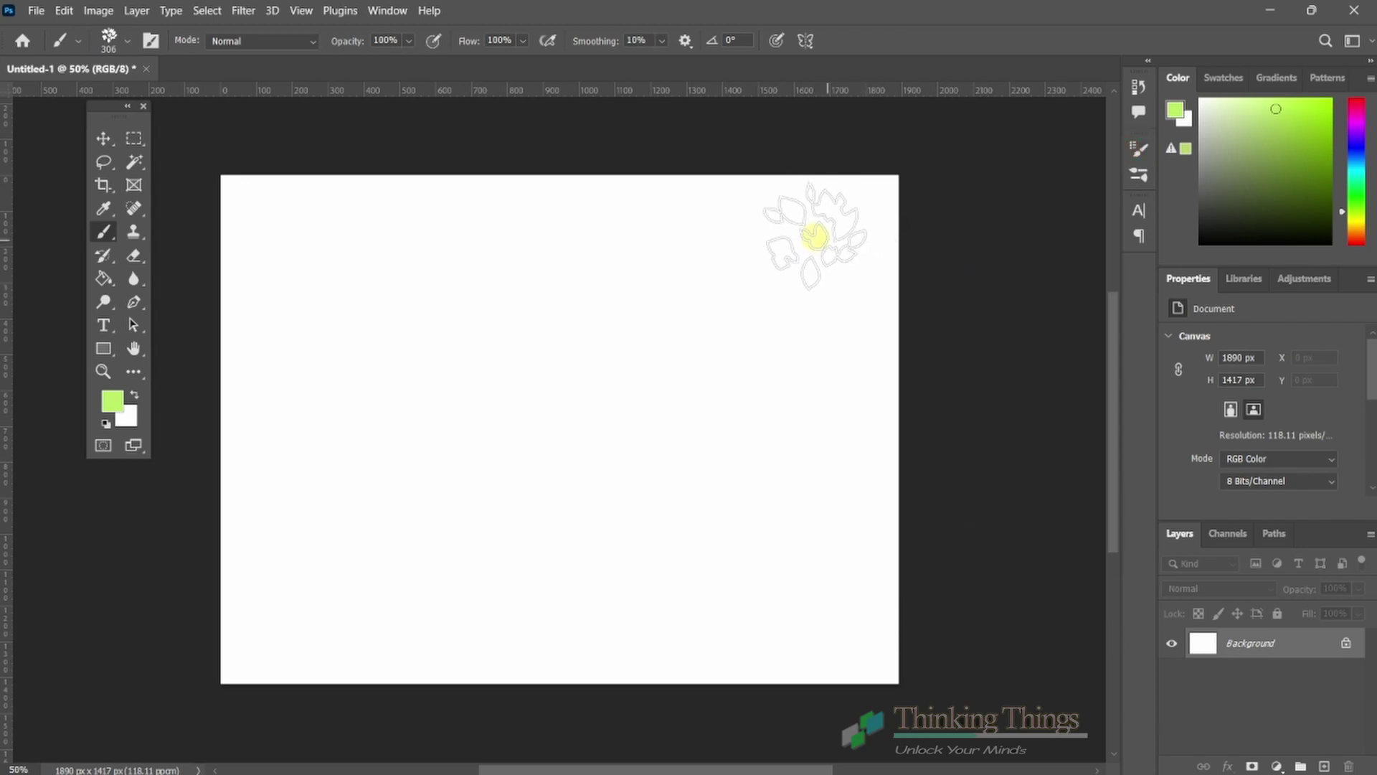
- Stamp eleven leaf clusters across the canvas, working from the top-right to the far left
left_click(815, 235)
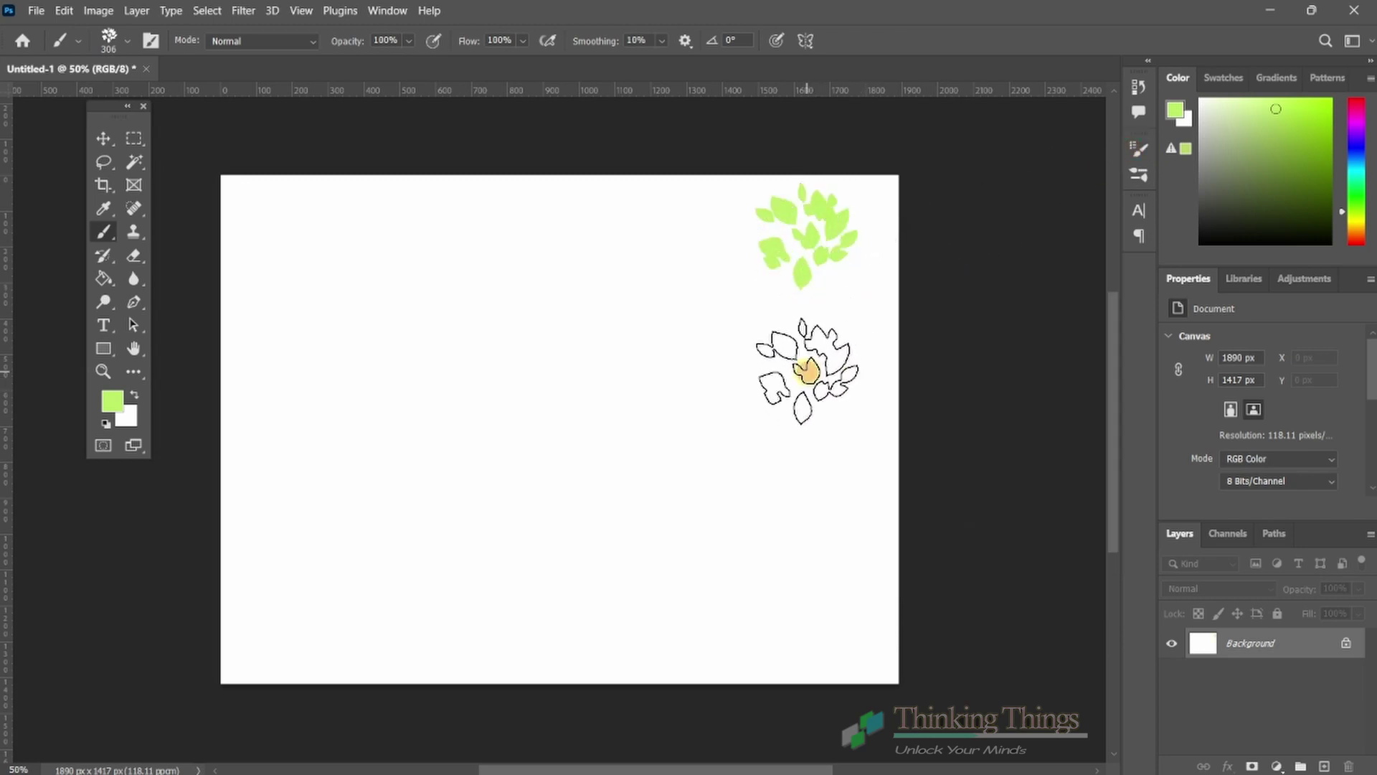
left_click(807, 371)
left_click(802, 511)
left_click(653, 270)
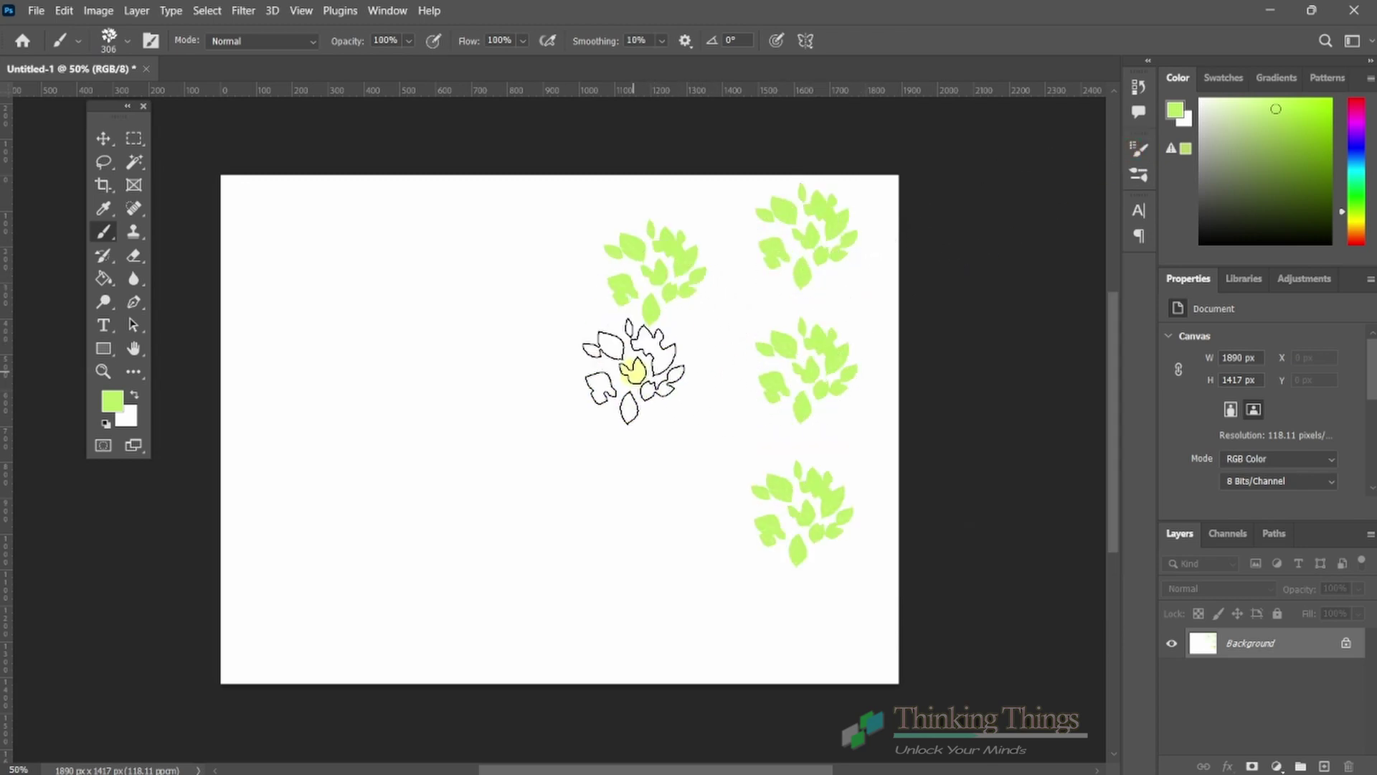
left_click(633, 371)
left_click(629, 532)
left_click(536, 295)
left_click(446, 468)
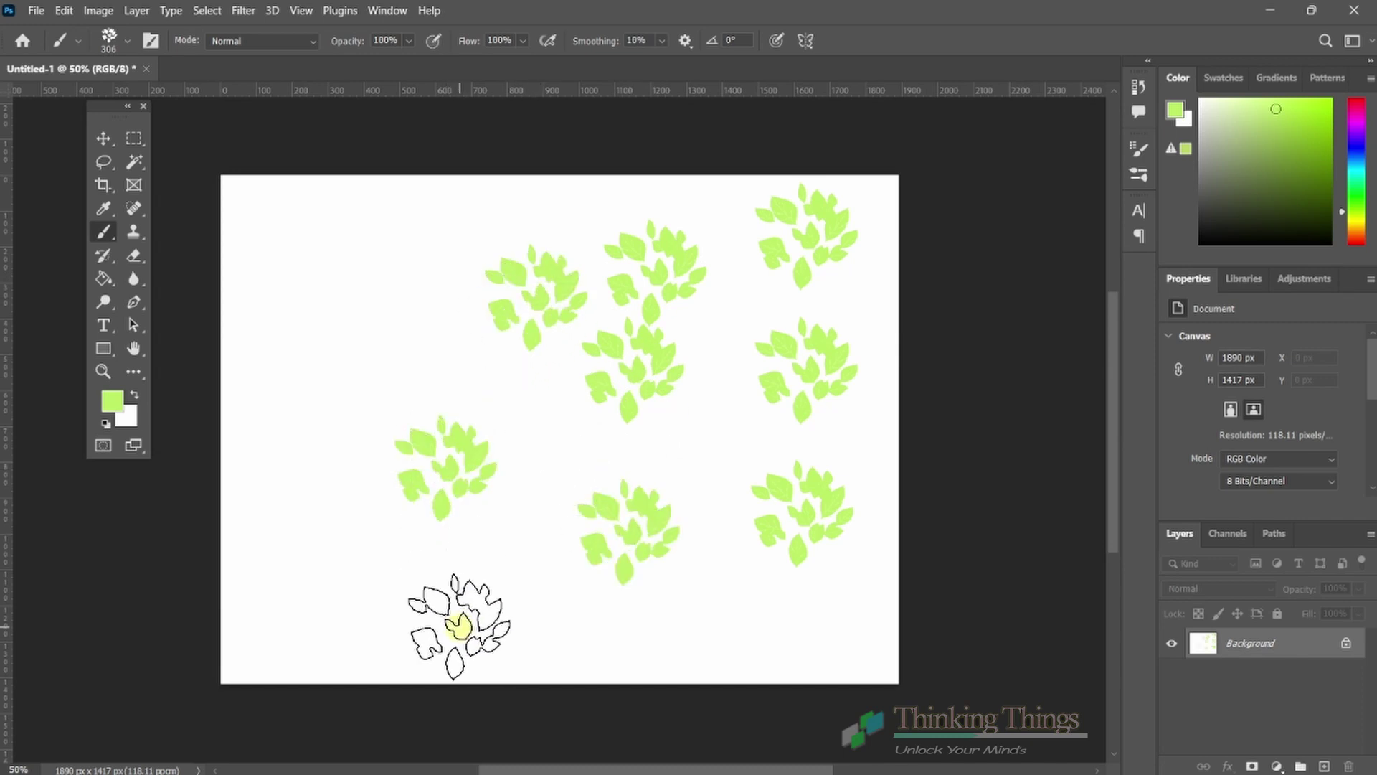
left_click(457, 625)
left_click(323, 366)
left_click(289, 485)
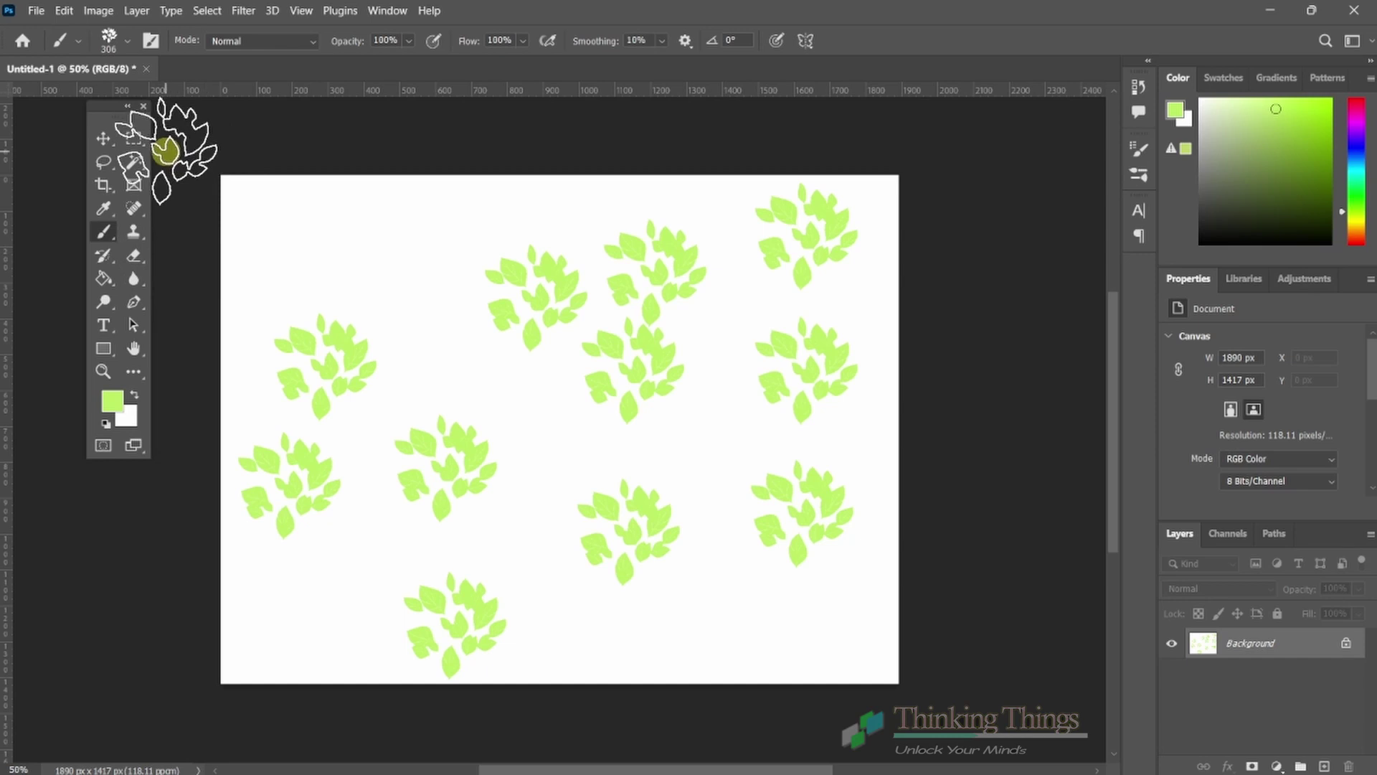
- Switch to the Move tool and dock the floating Tools panel at the left edge
key("v")
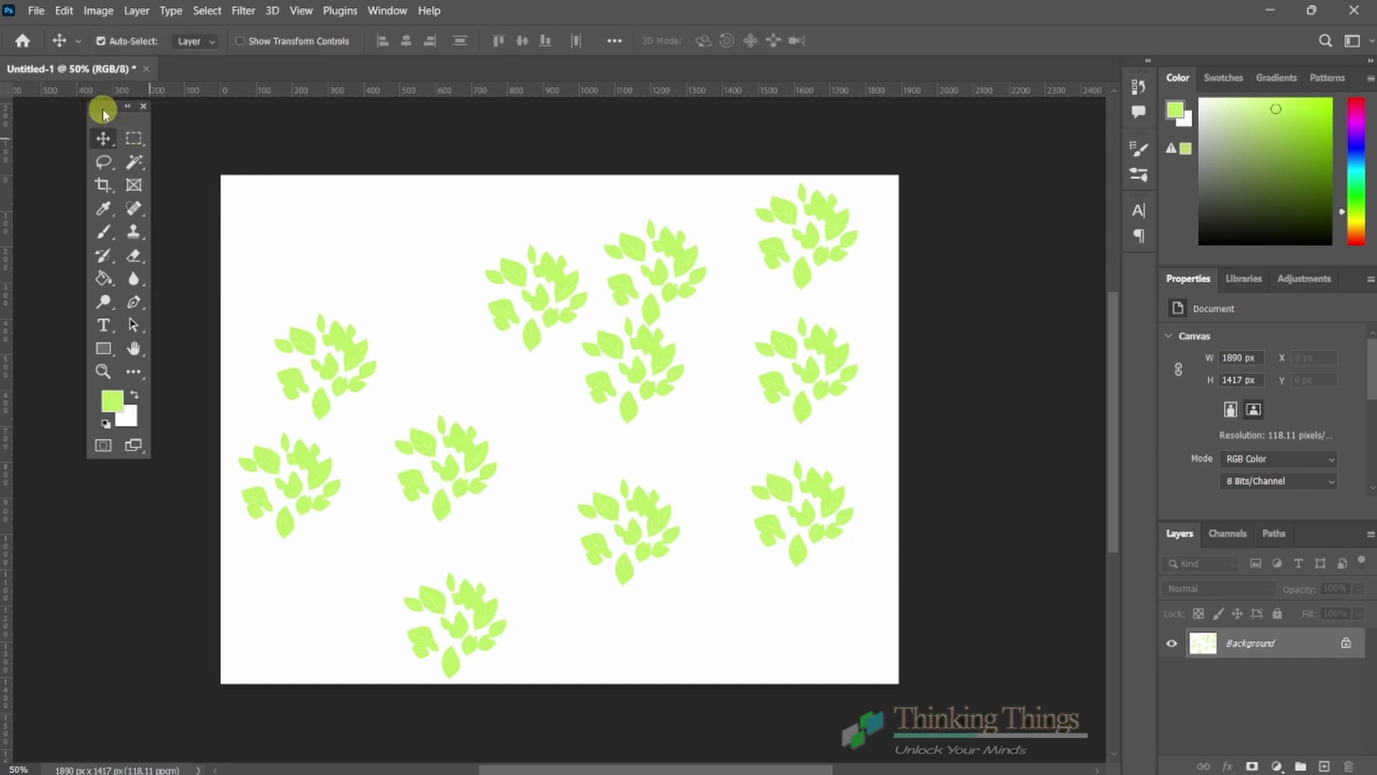
left_click_drag(102, 113, 3, 106)
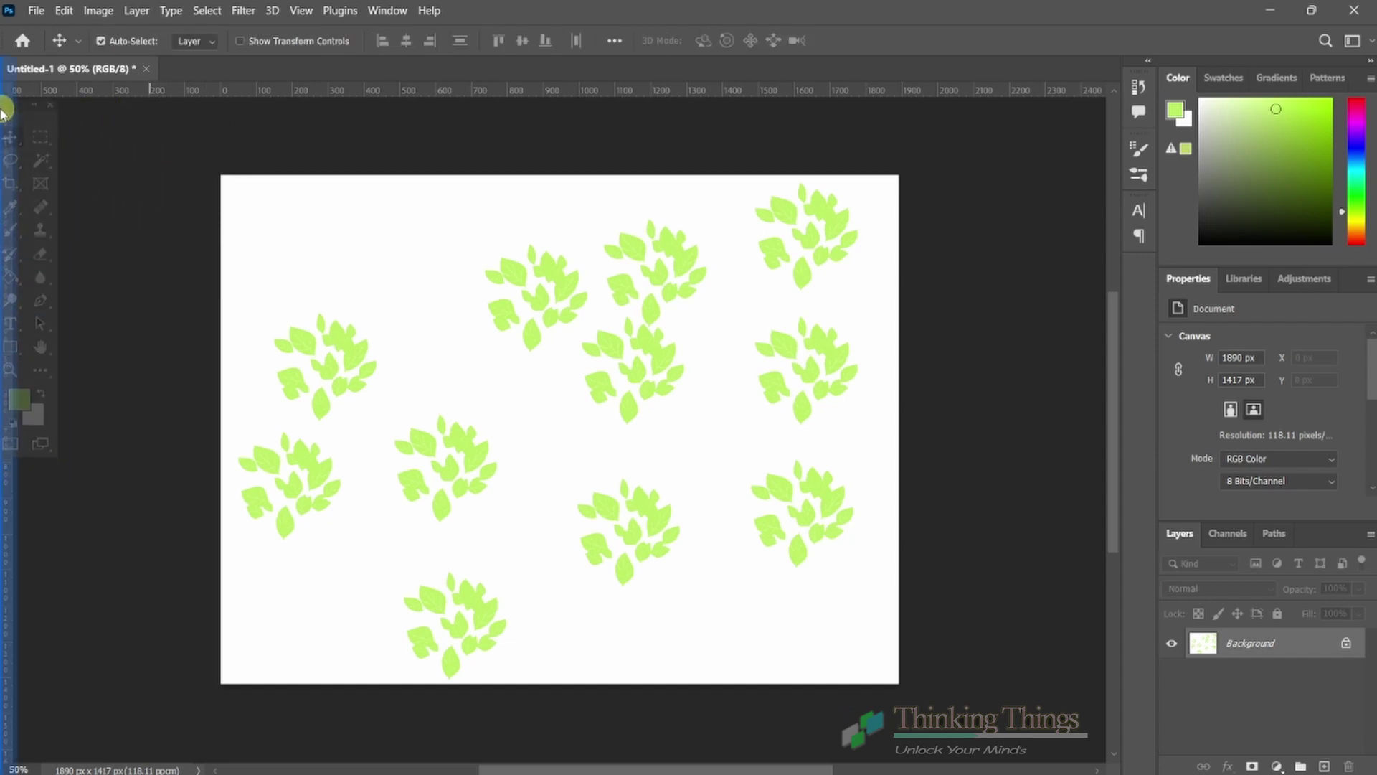